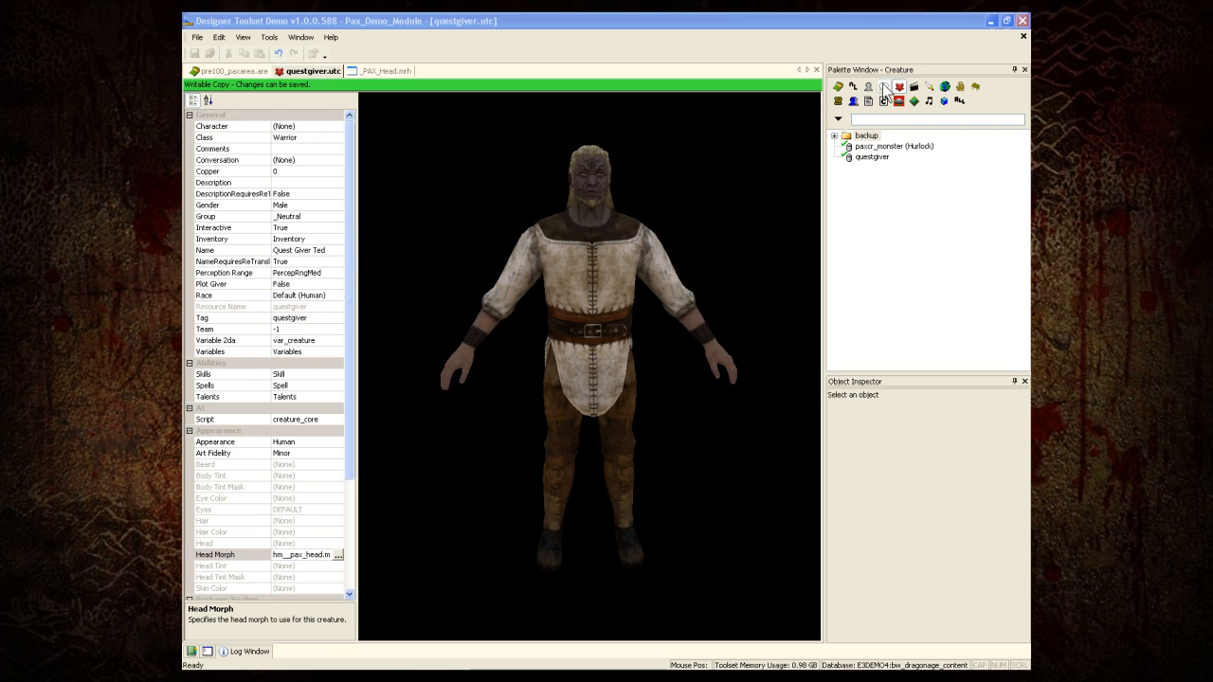
- Open a local, editable copy of the pax_conversation conversation
left_click(884, 87)
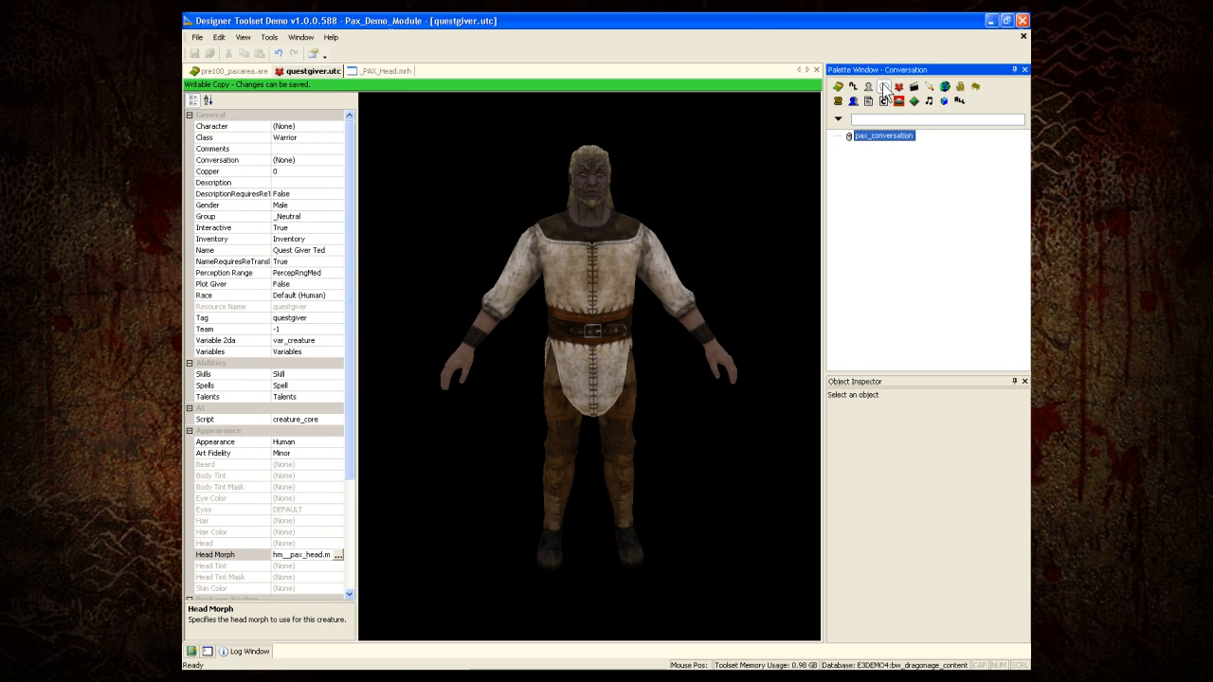
double_click(886, 136)
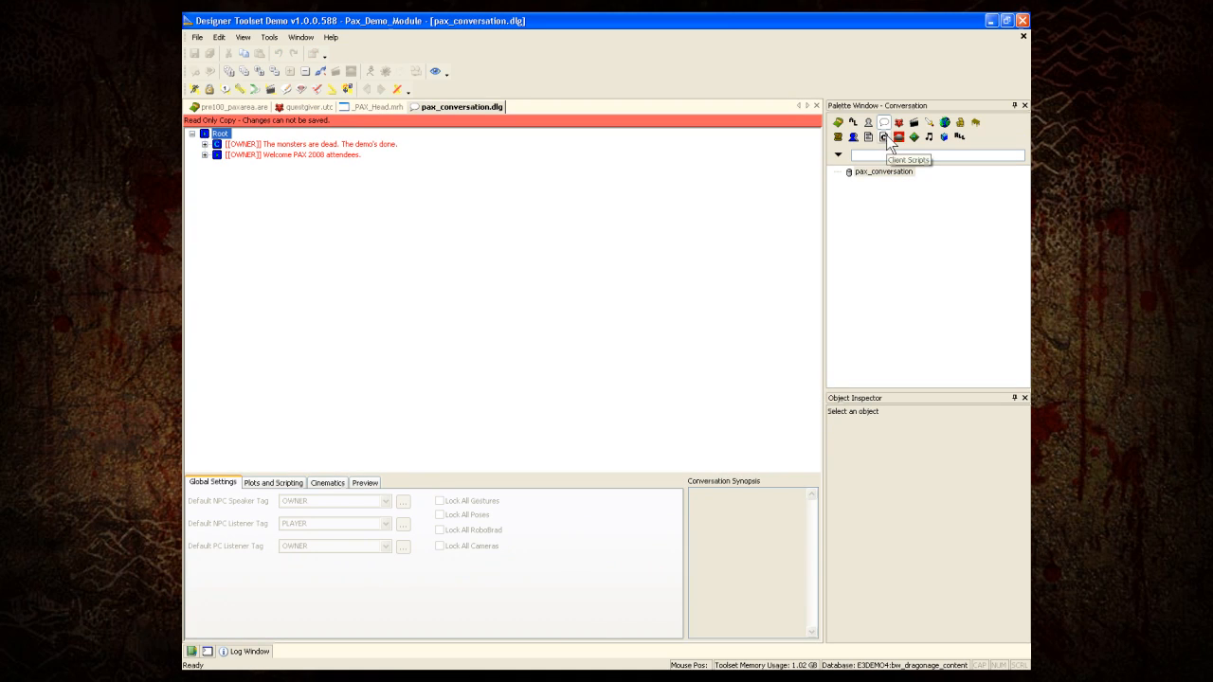
right_click(887, 172)
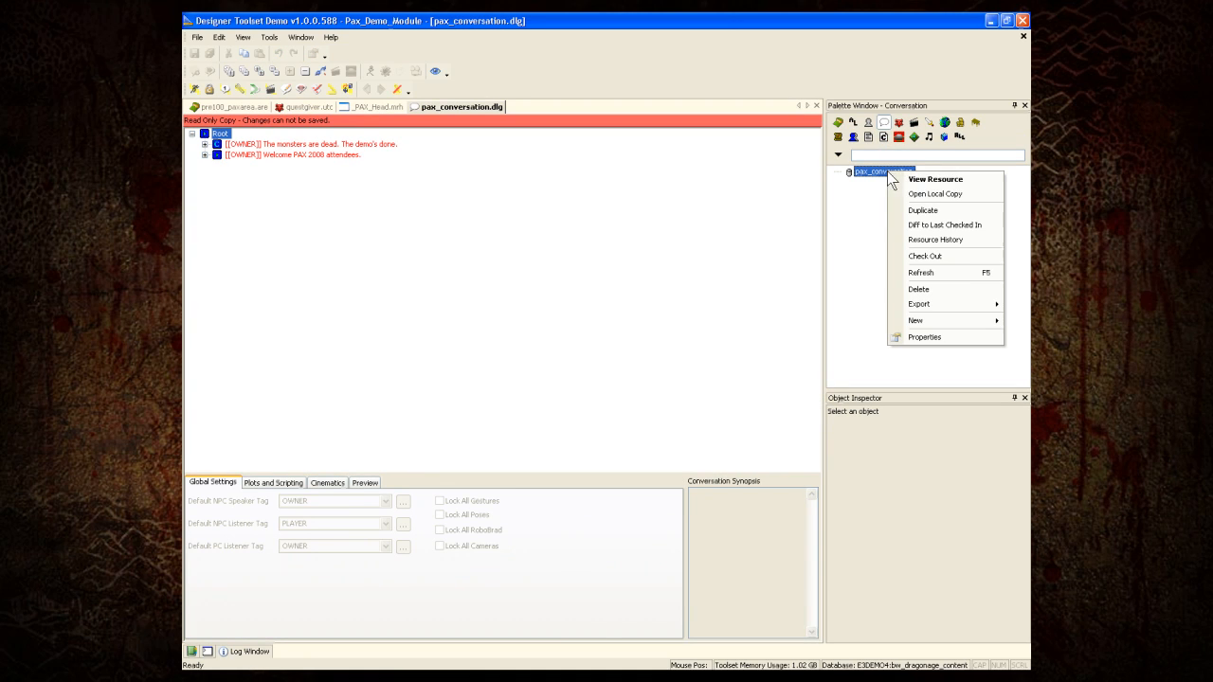
left_click(911, 192)
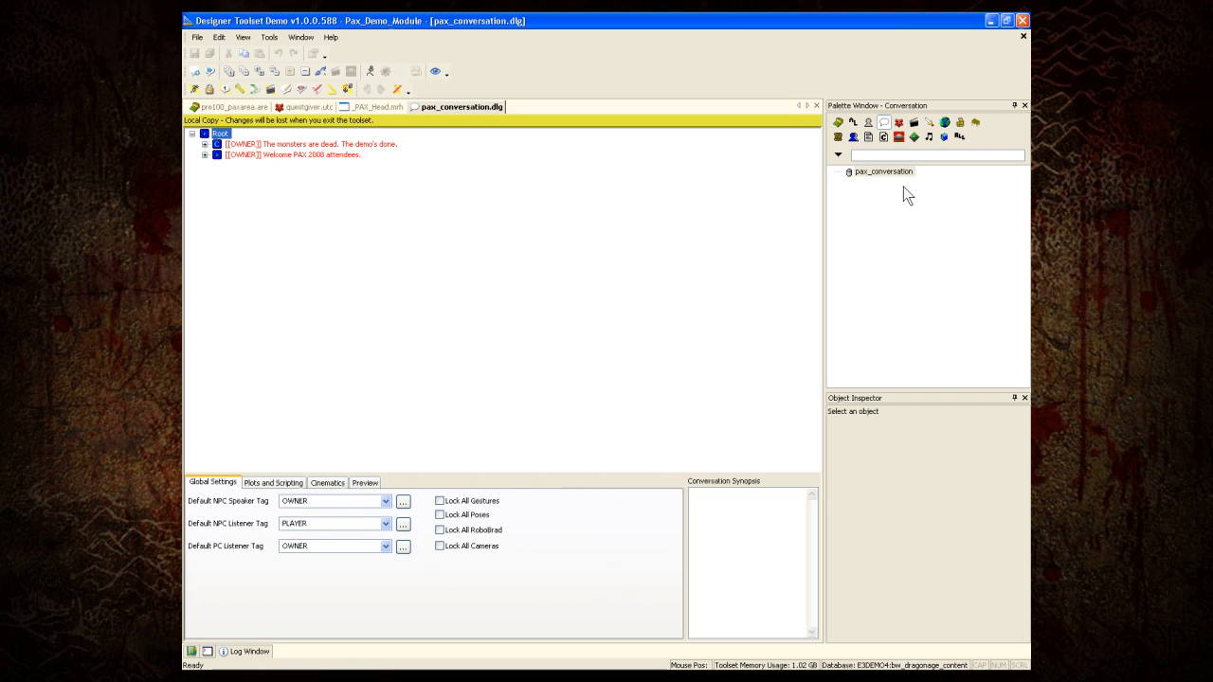
- Insert an owner line under Root of the conversation with the text "Adding a new line."
right_click(221, 135)
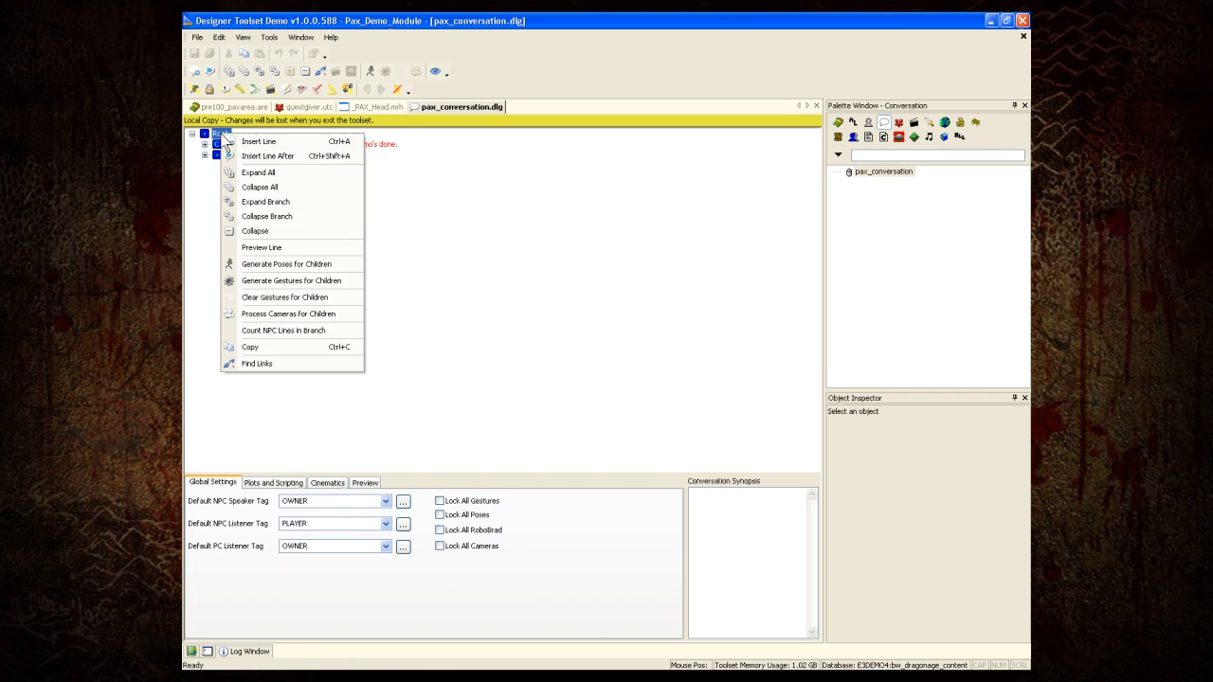
left_click(269, 142)
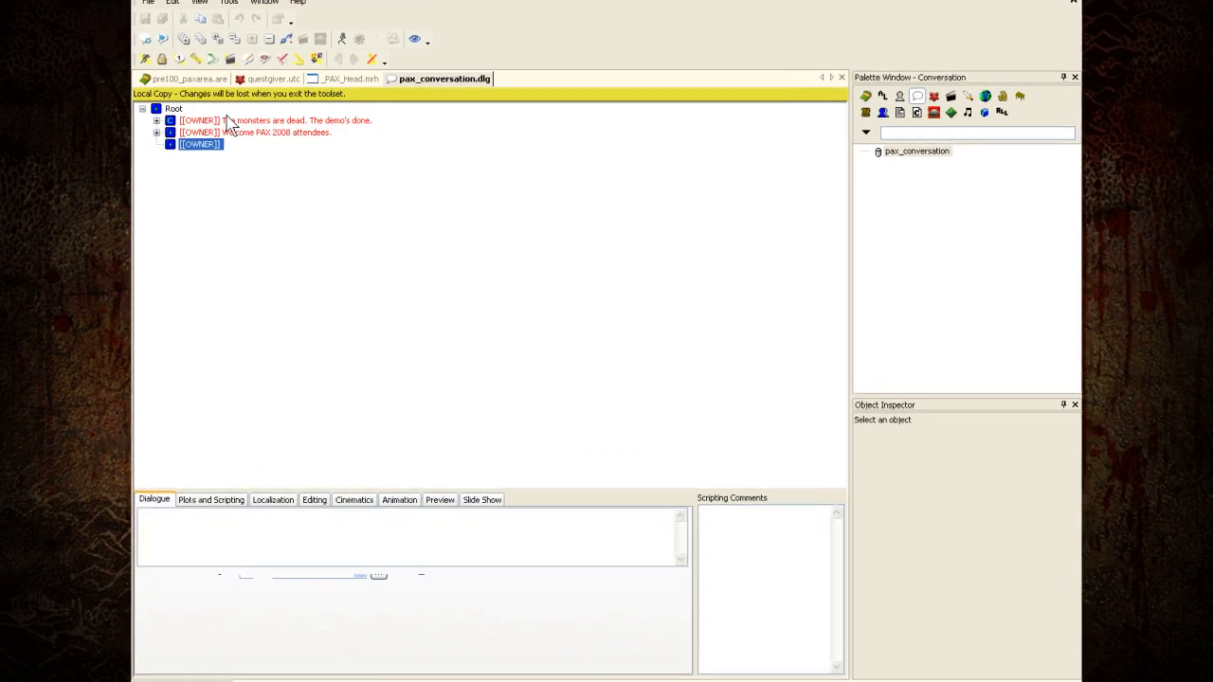
type("Adding a new line.")
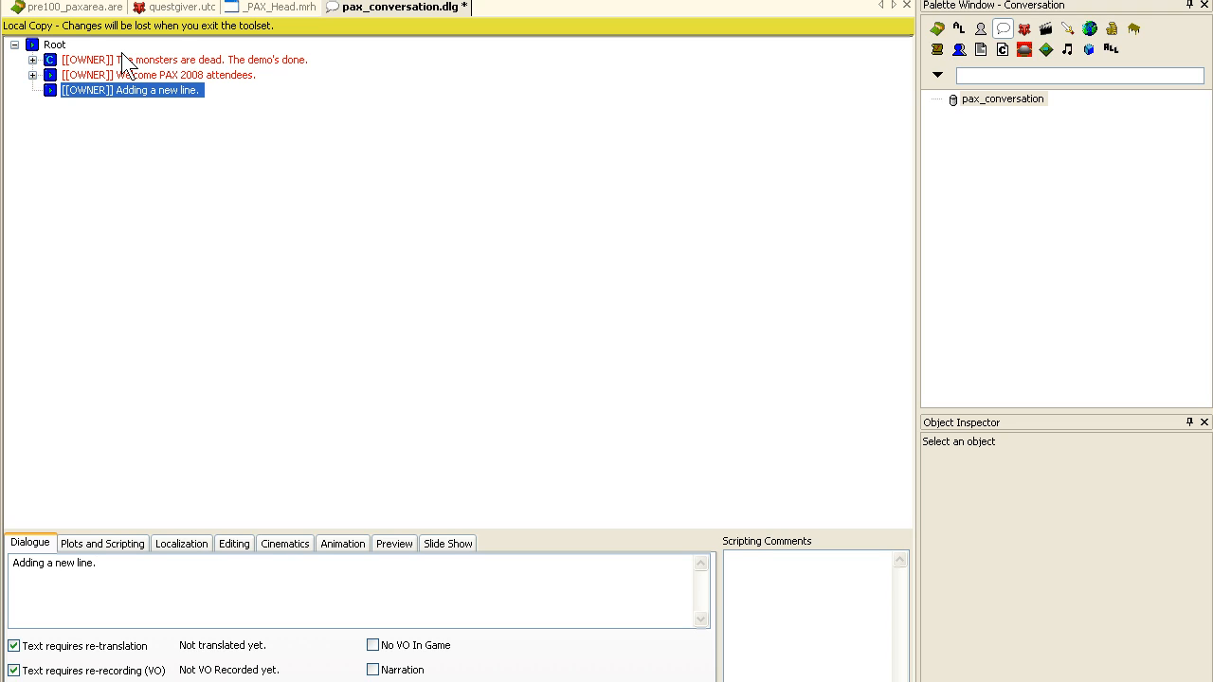
- Below the new line, add a blank continue reply followed by the owner line "Since you asked so nice, sure. :)"
key("Return")
key("Return")
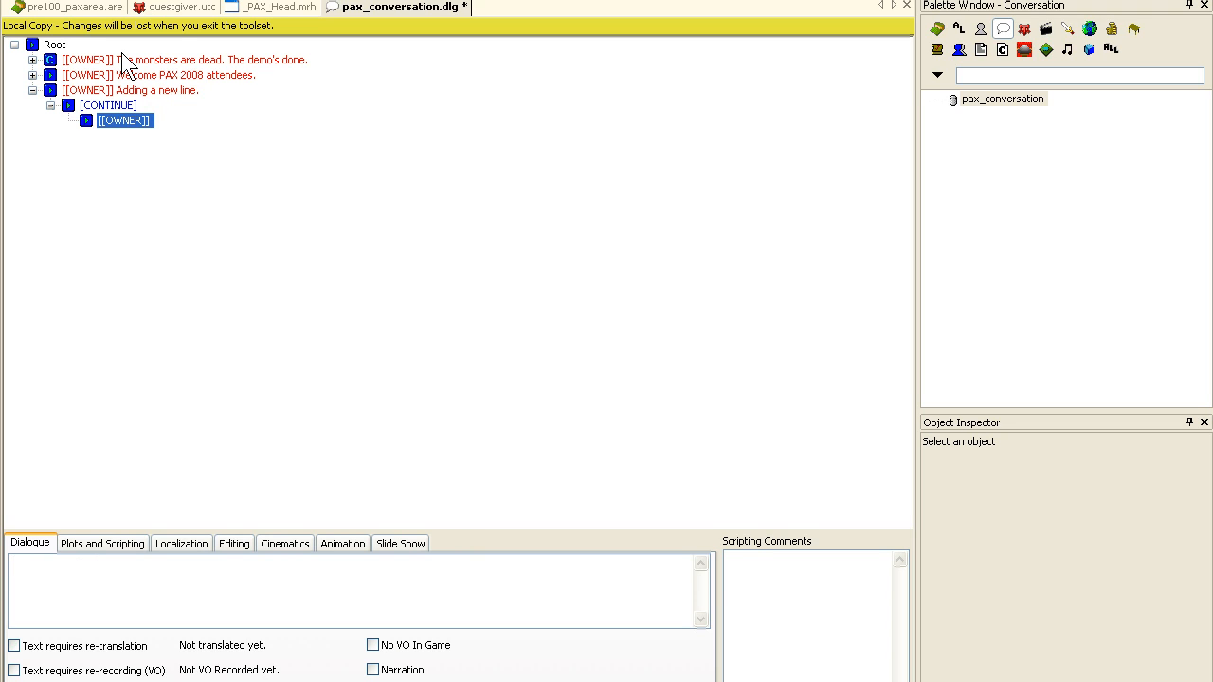
type("Since y")
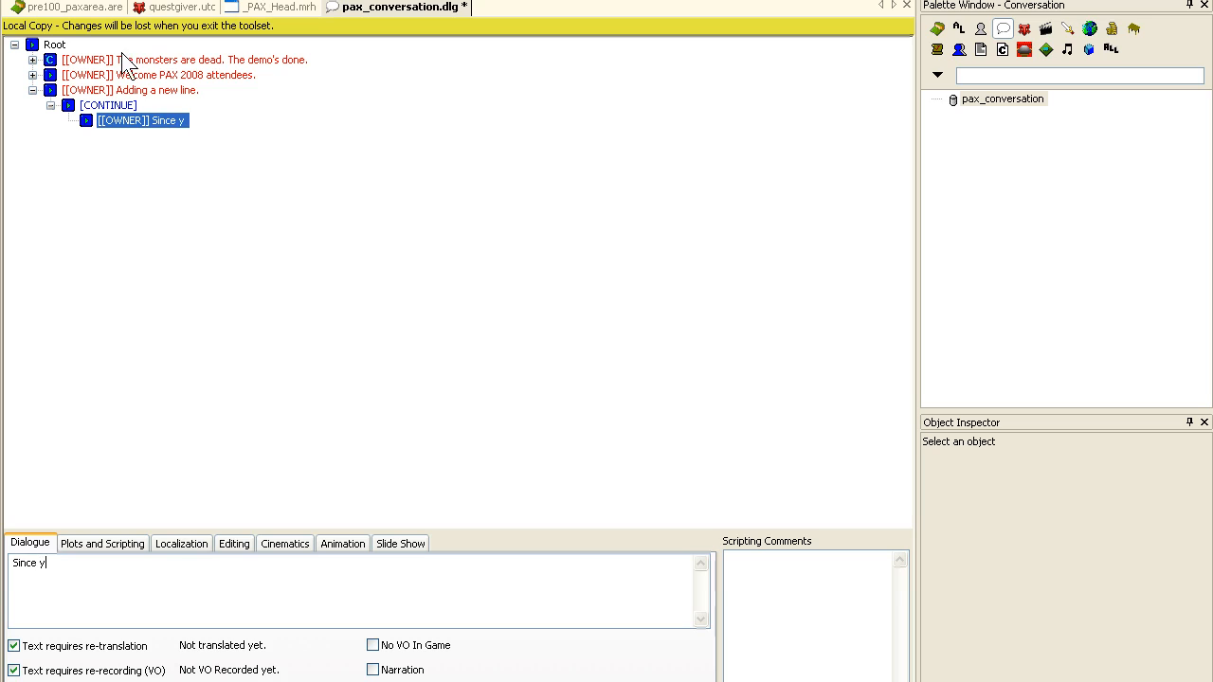
type("ou asked so n")
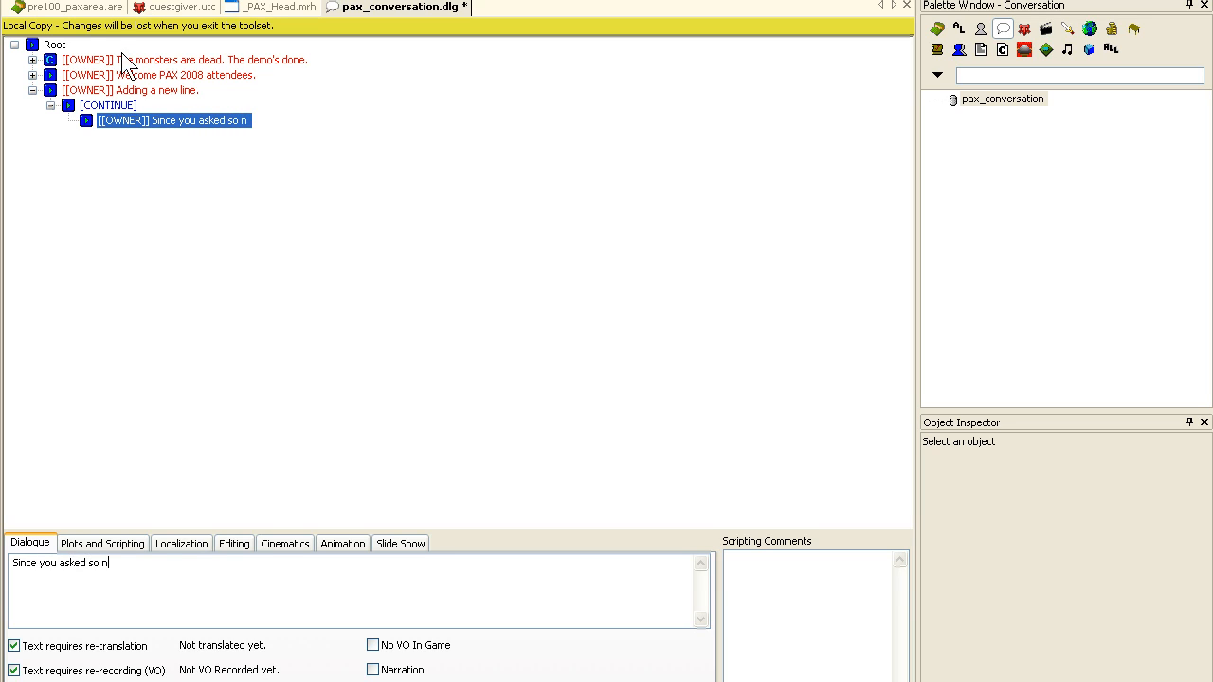
type("ice, sure. :)")
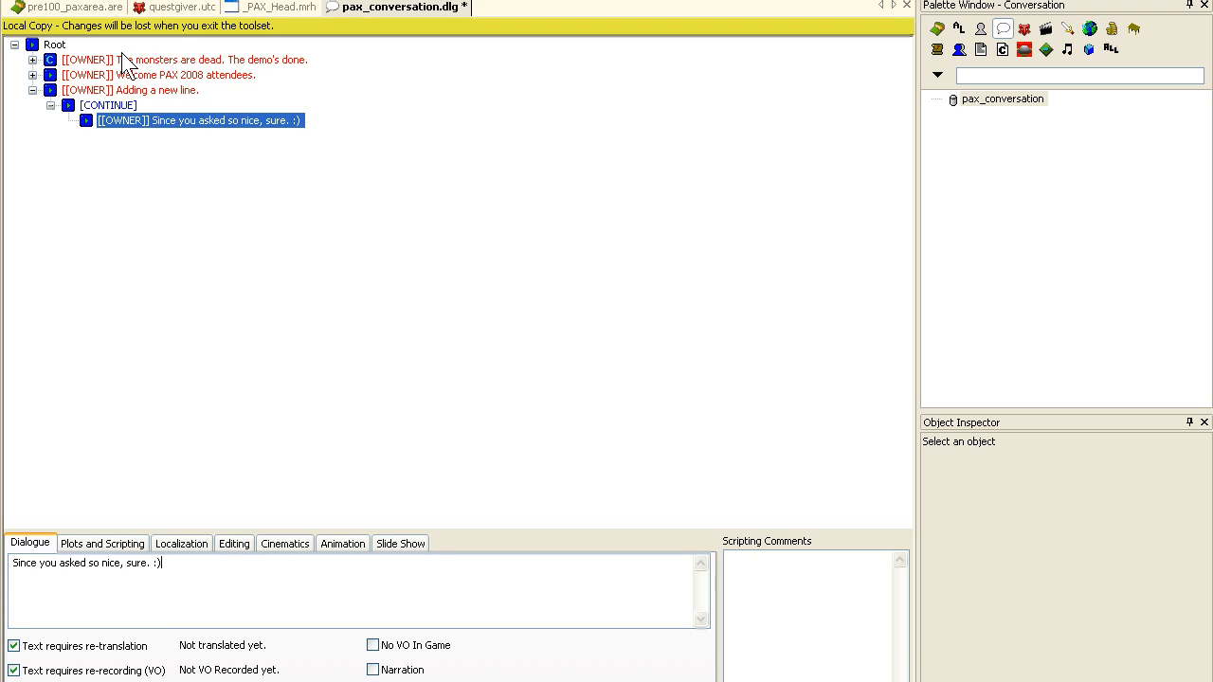
- Add the player reply "Choice 1: The Good Choice." under the "Since you asked so nice, sure. :)" line
key("Return")
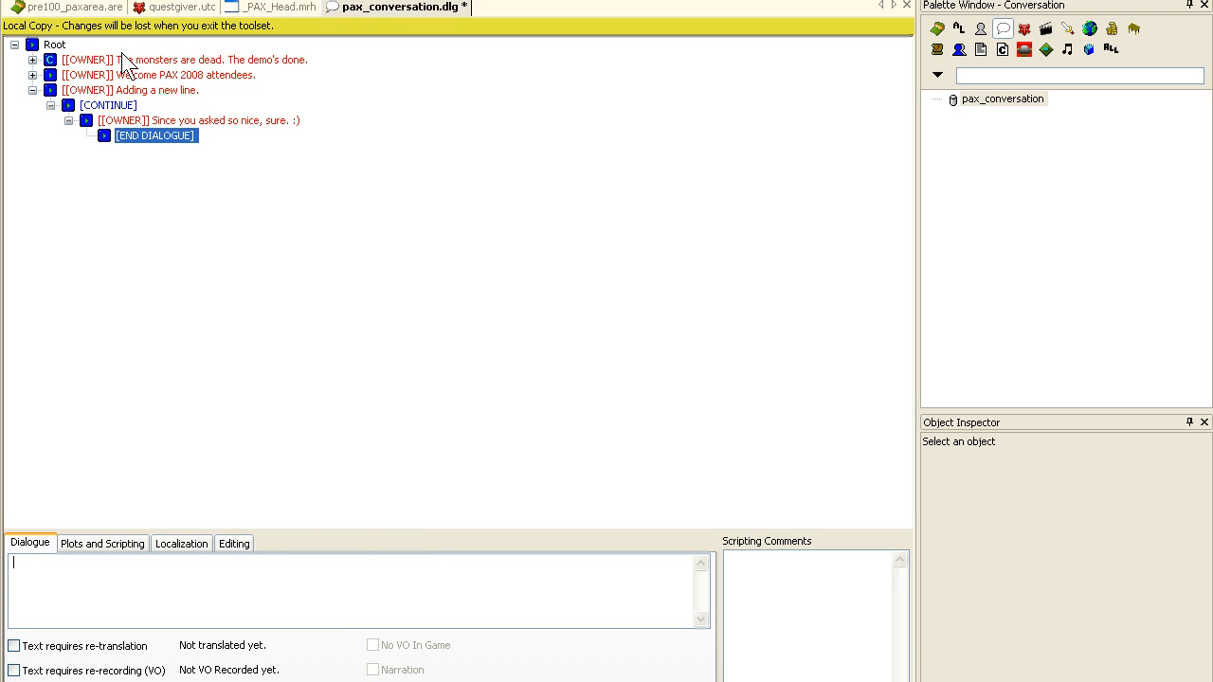
type("Choice ")
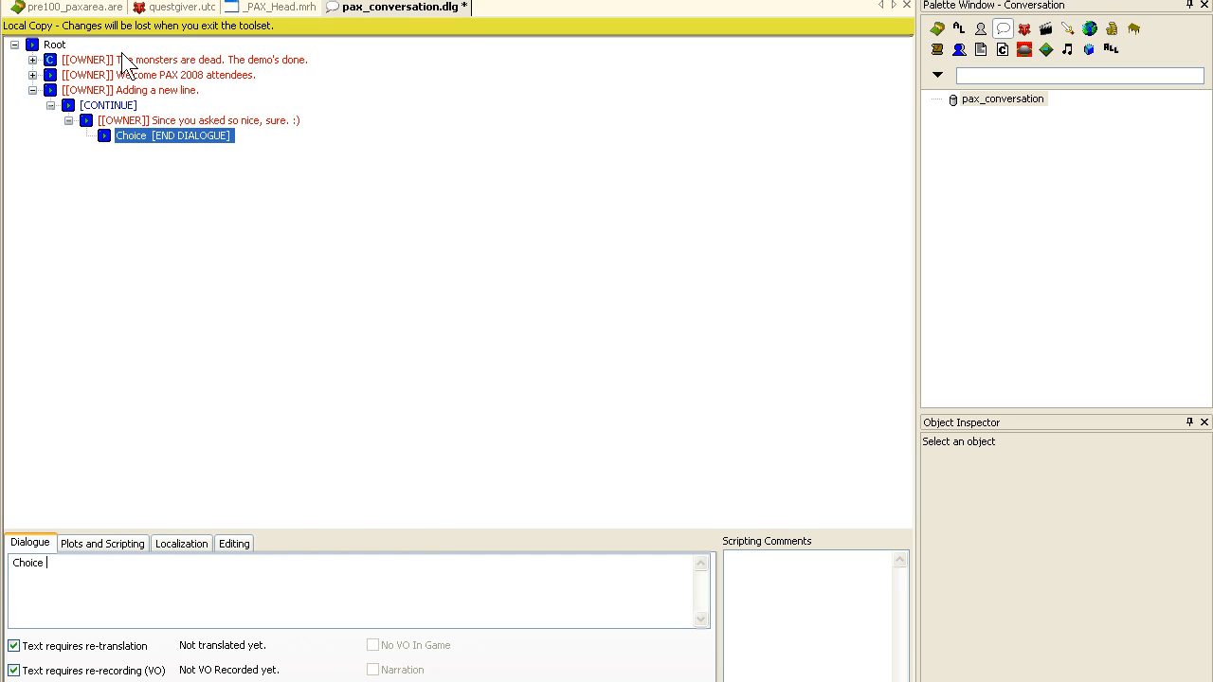
type("1: The Good")
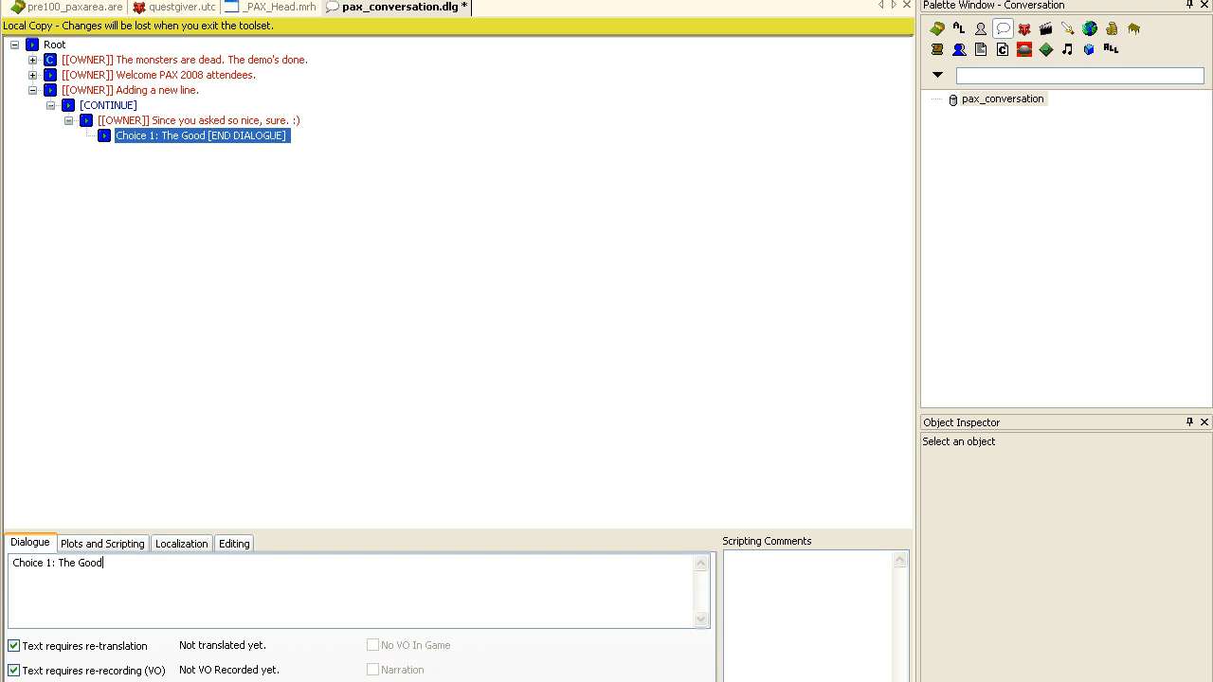
type(" Choice.")
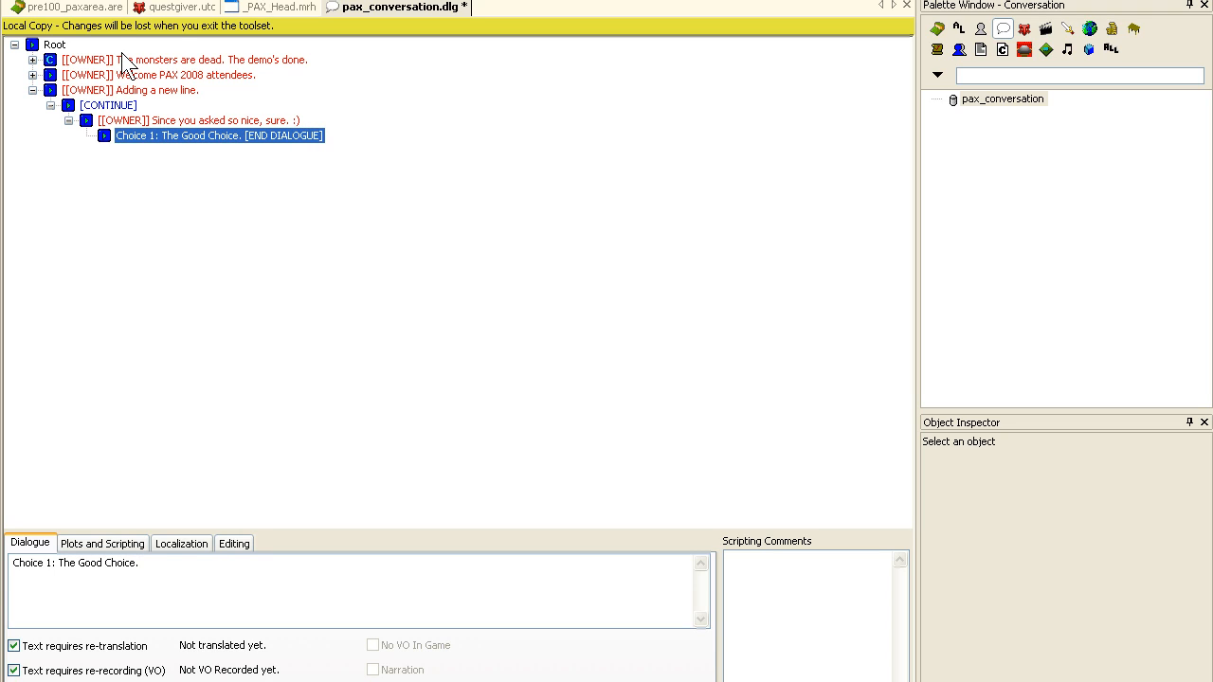
- Add two sibling player replies, "Choice 2: The Wicked, Evil Choice." and "Choice 3: Fine, Morally Grey."
key("ctrl+Return")
type("Choic")
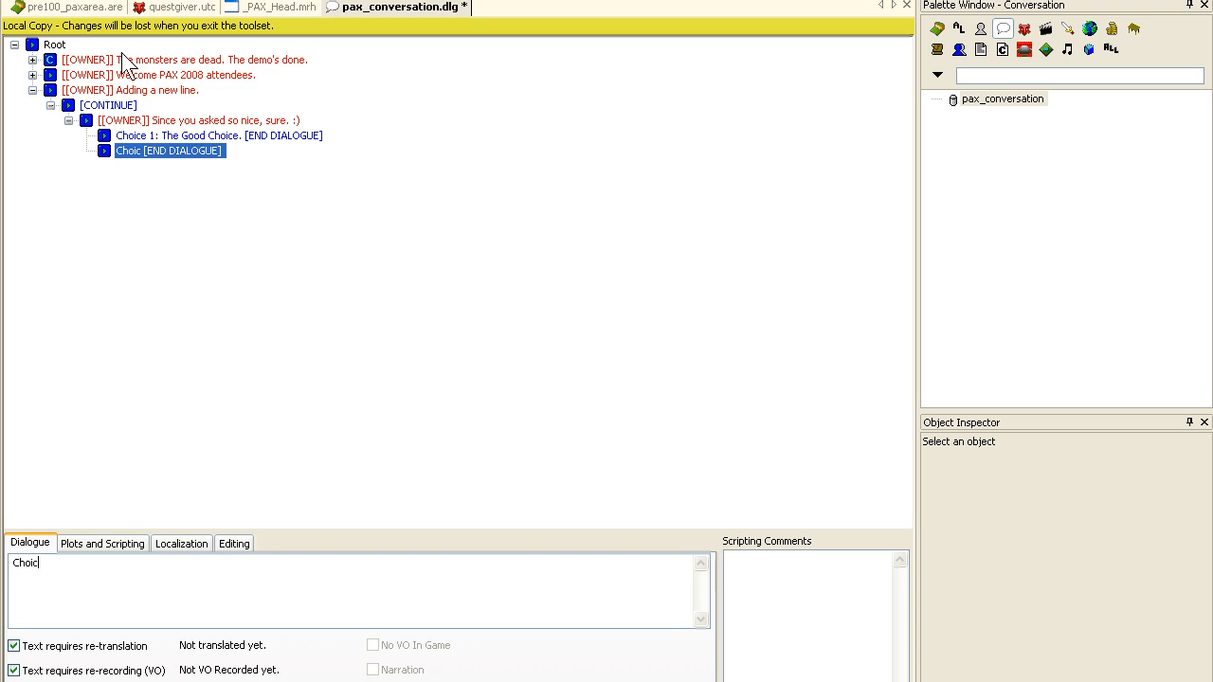
type("e 2: The ")
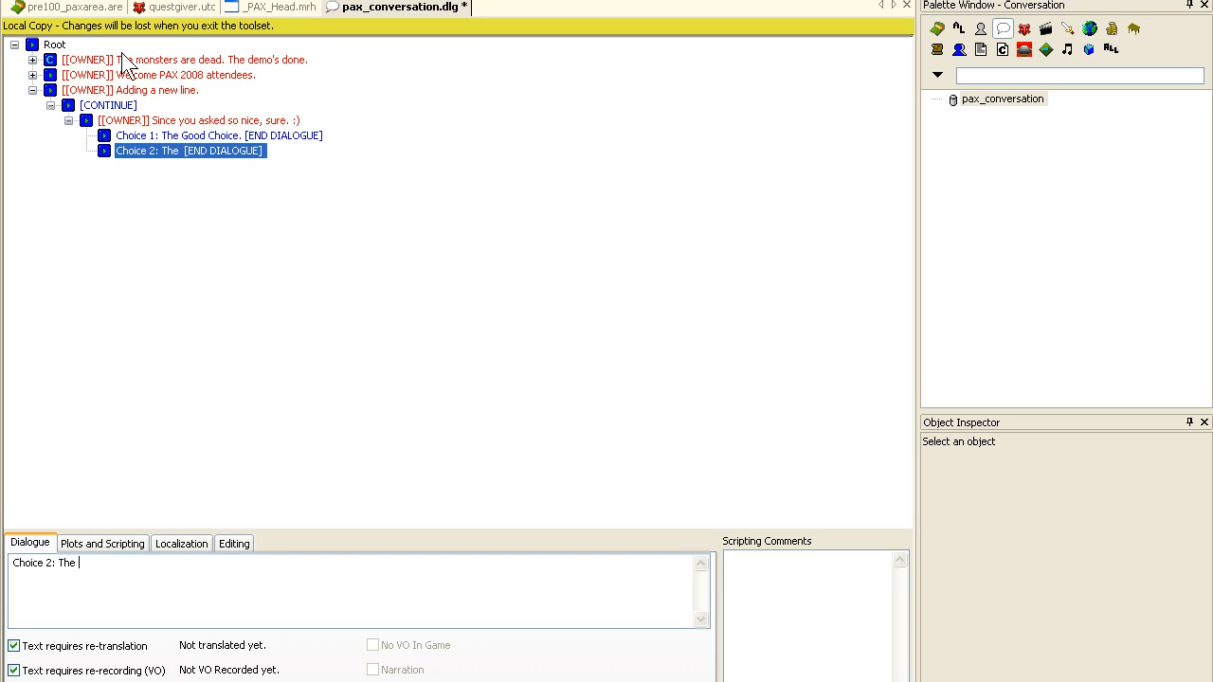
type("Wicked, Evil, C")
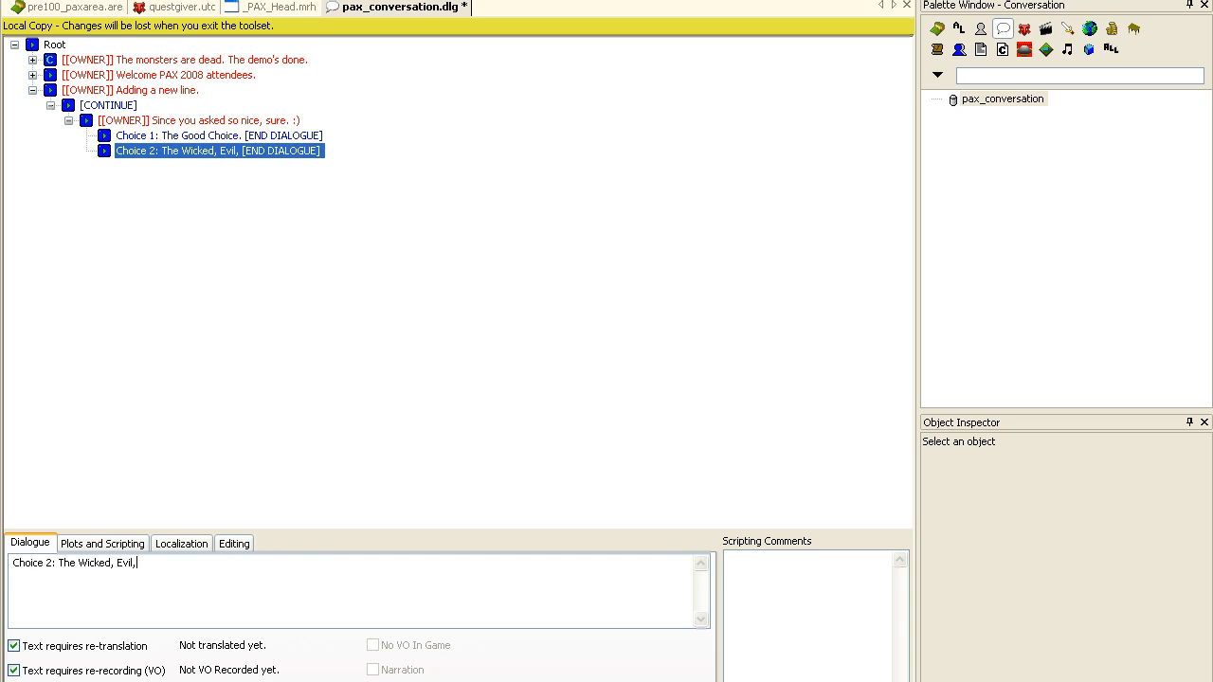
key("BackSpace")
key("BackSpace")
key("BackSpace")
type("Chop")
key("BackSpace")
type("ice.")
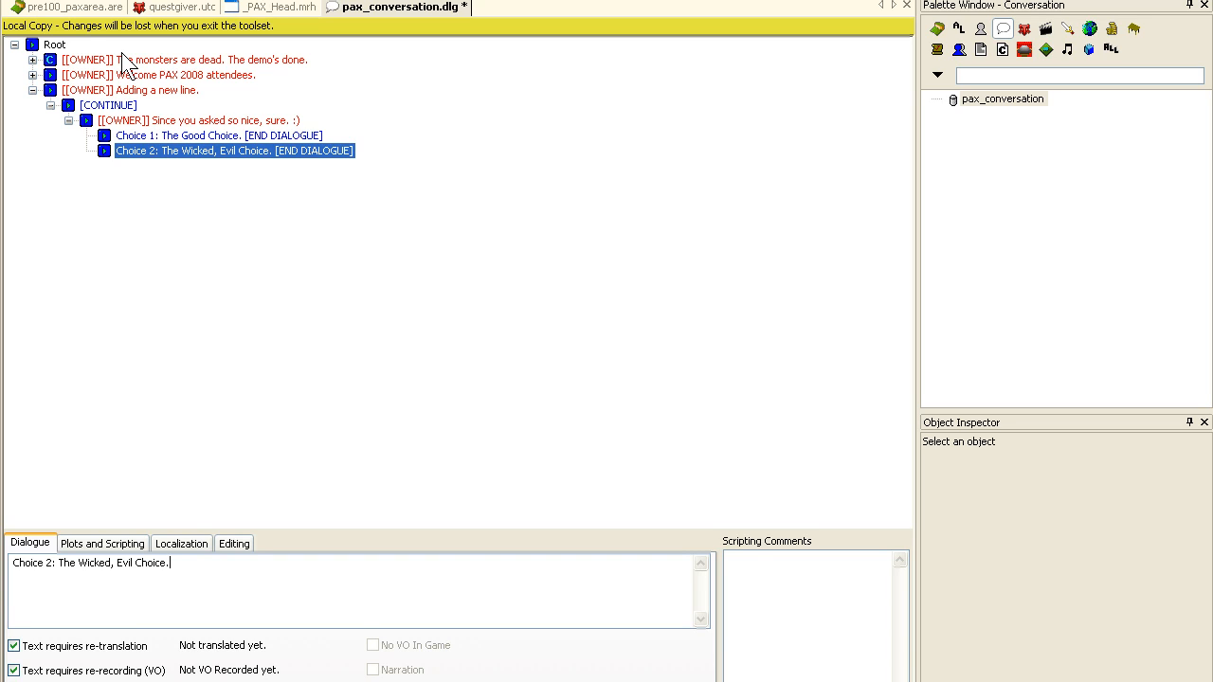
key("Return")
type("Choice 3: Fine, Morally Grey.")
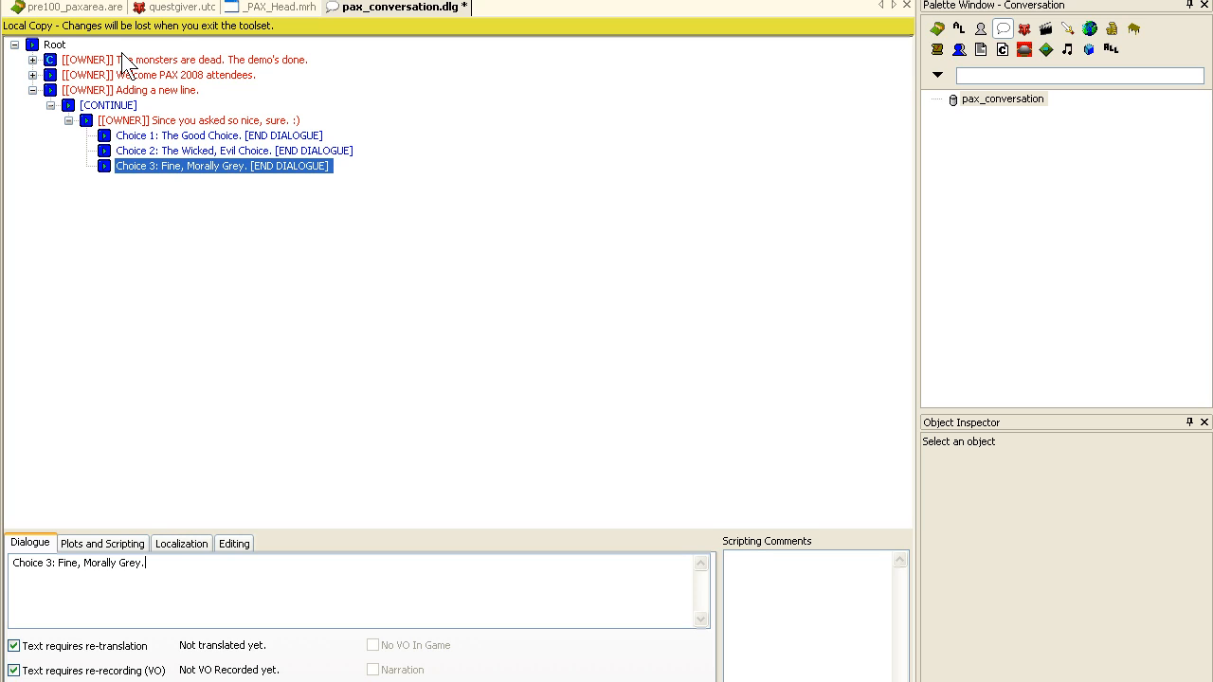
- Move the "Adding a new line." branch above the "Welcome PAX 2008 attendees." line
left_click(149, 92)
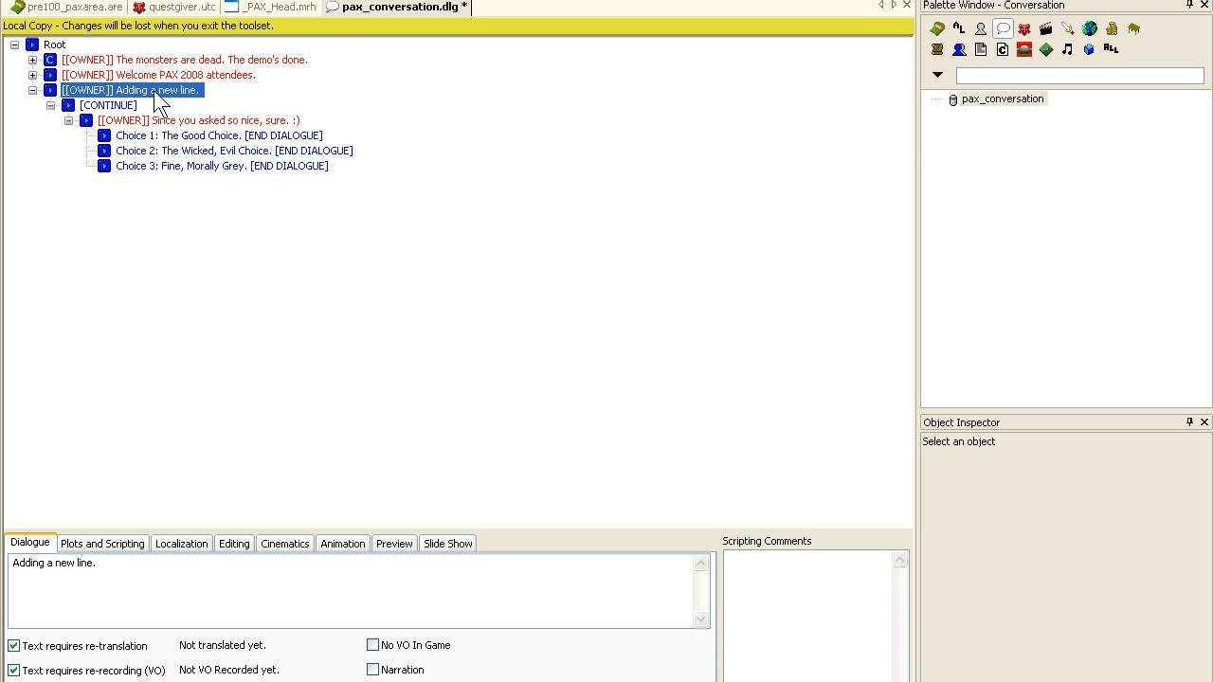
left_click_drag(153, 90, 147, 76)
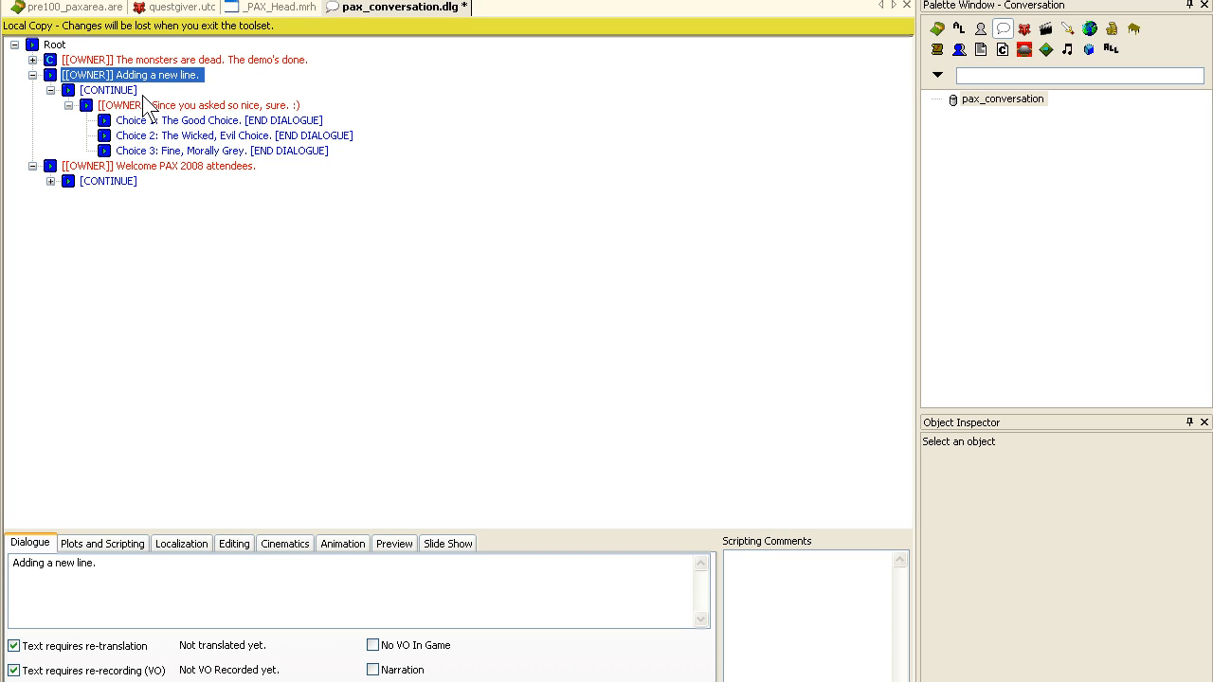
left_click(70, 166)
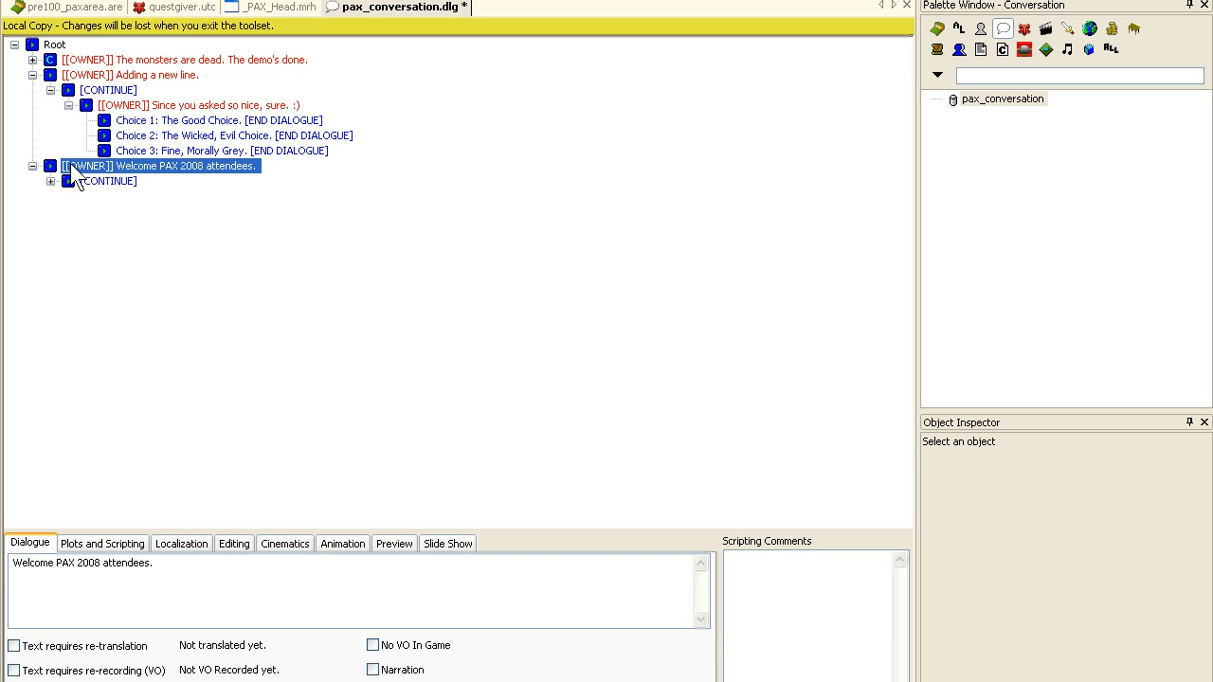
- Set the condition plot of the "Adding a new line." line to pax_pt_quest
left_click(76, 75)
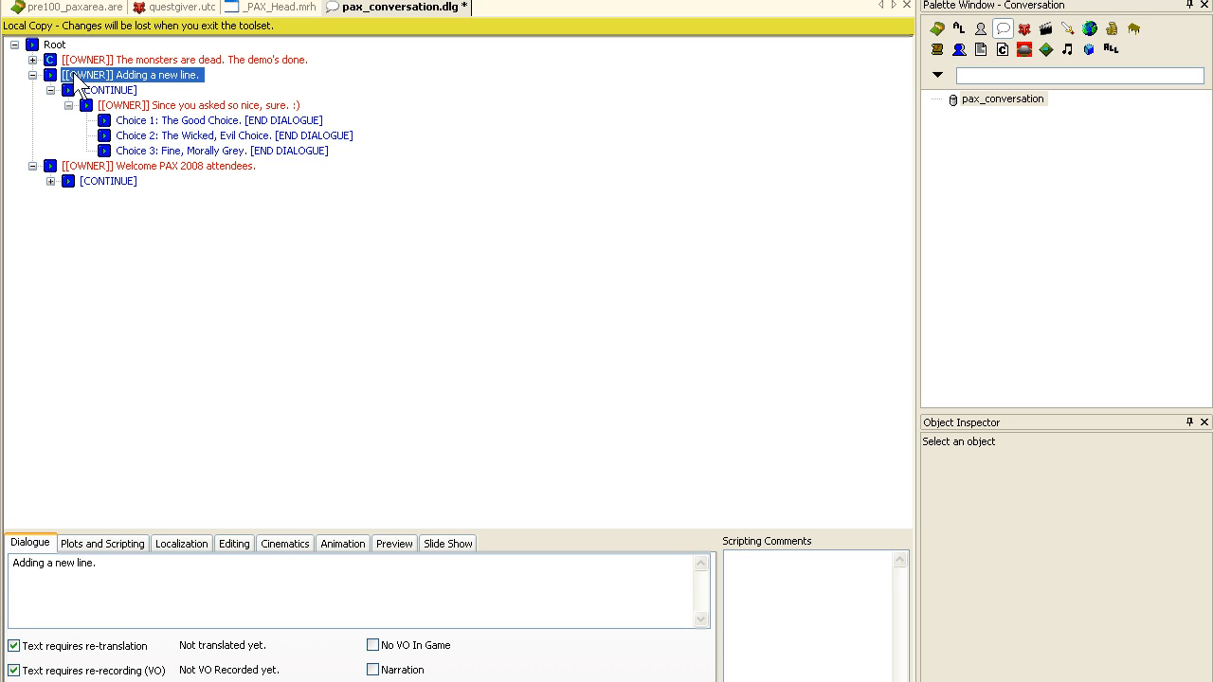
left_click(107, 559)
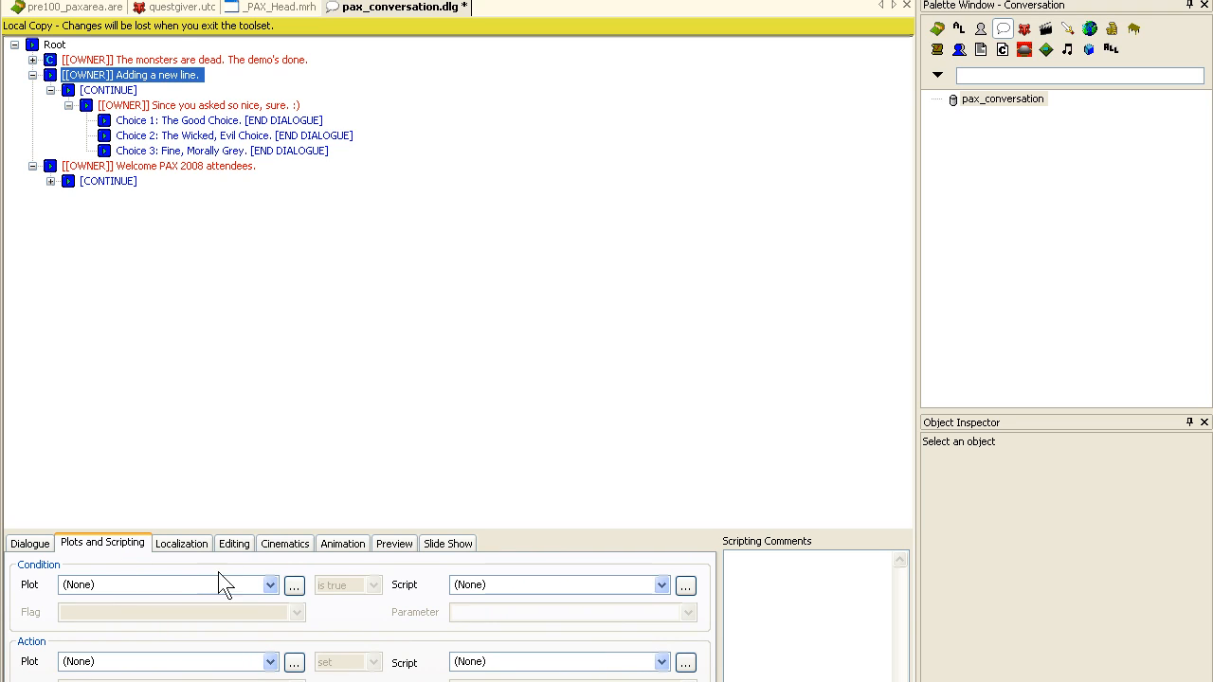
left_click(295, 586)
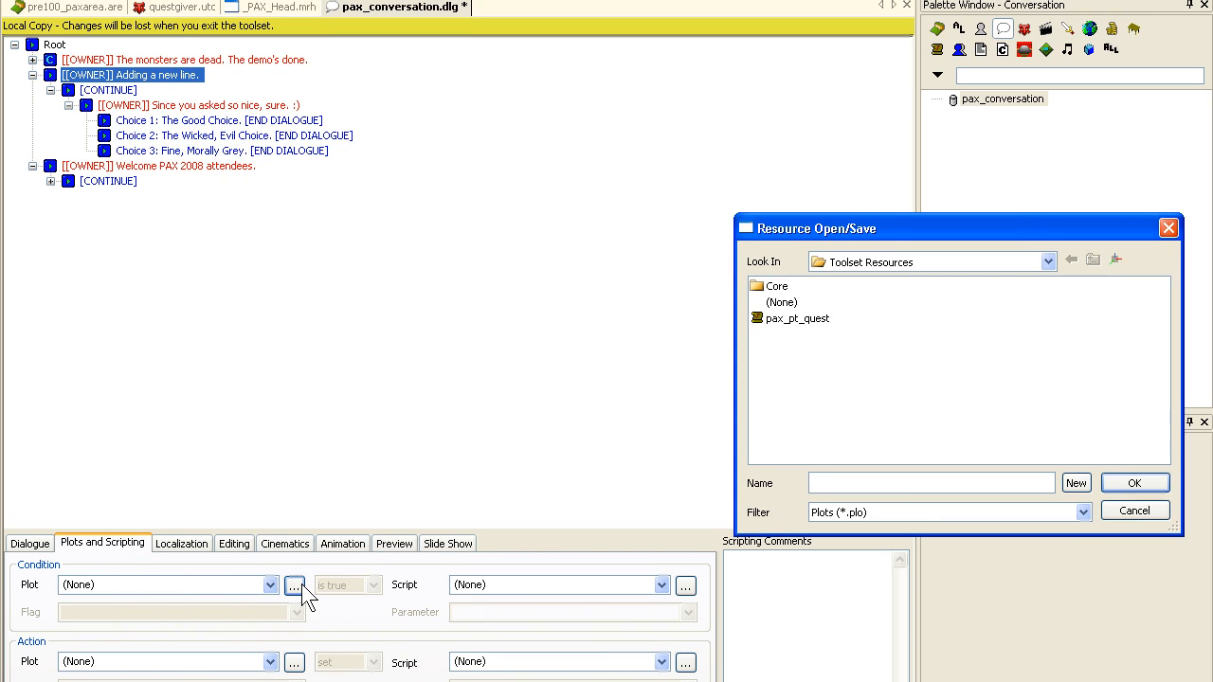
left_click(806, 318)
left_click(1140, 481)
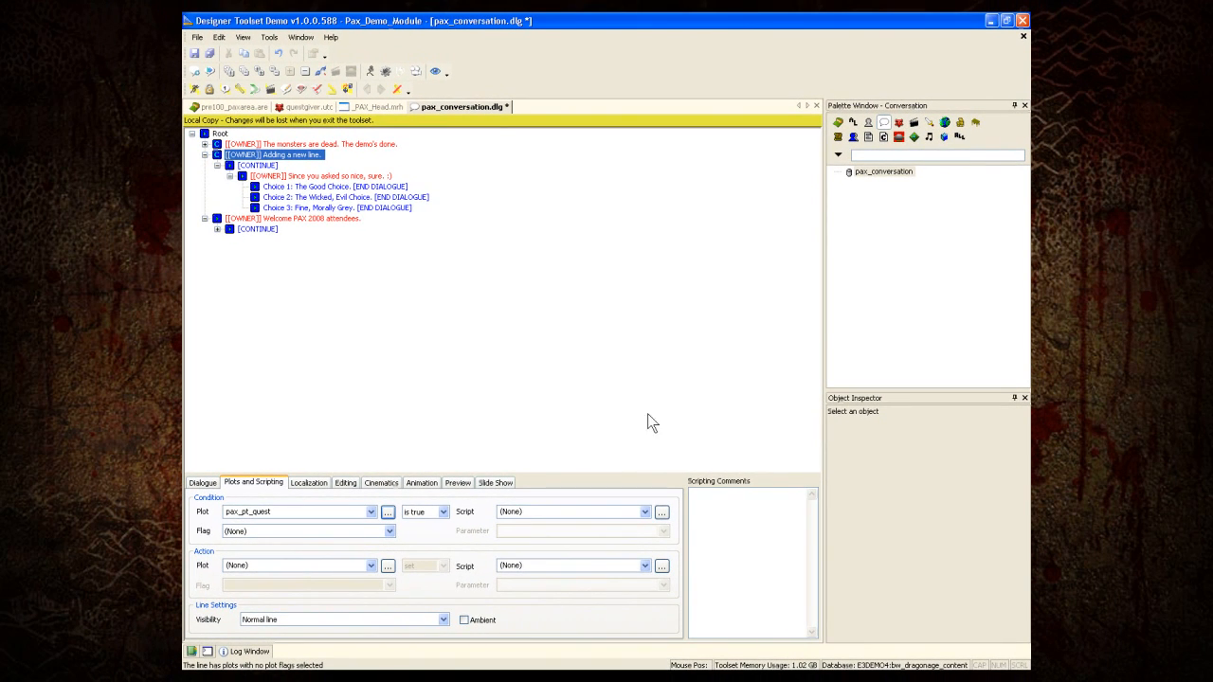
- Open the pax_pt_quest plot and review the journal text of its accepted, monsters killed and done flags
left_click(837, 138)
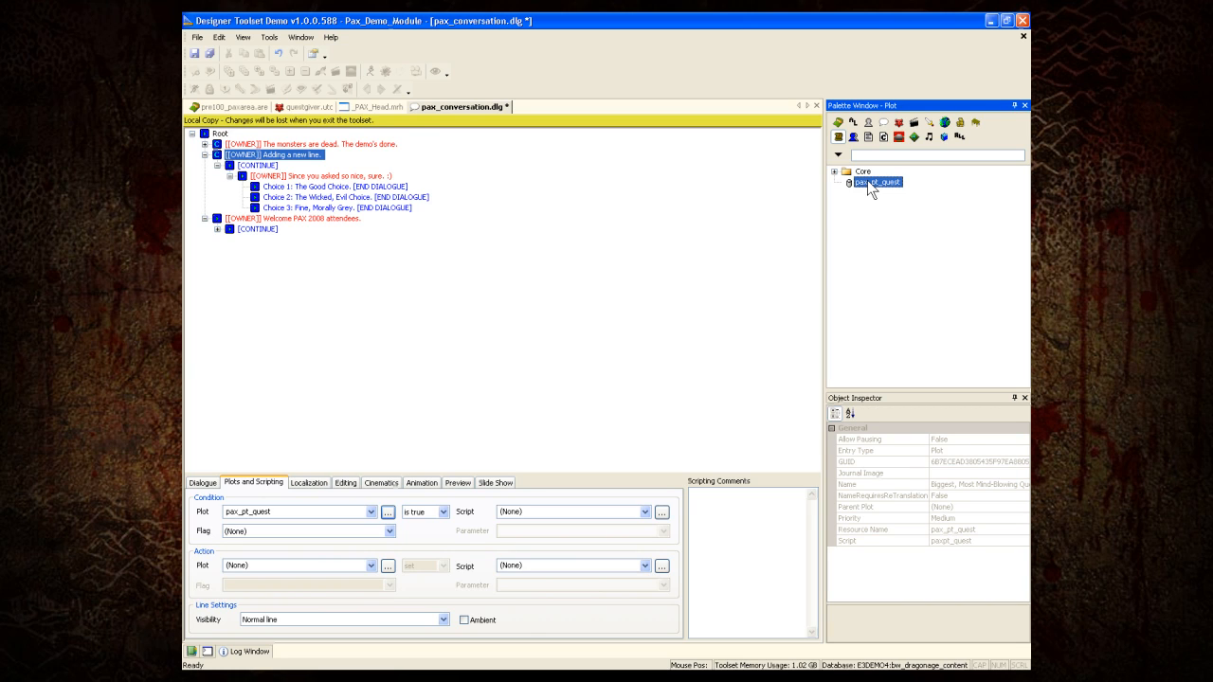
double_click(868, 181)
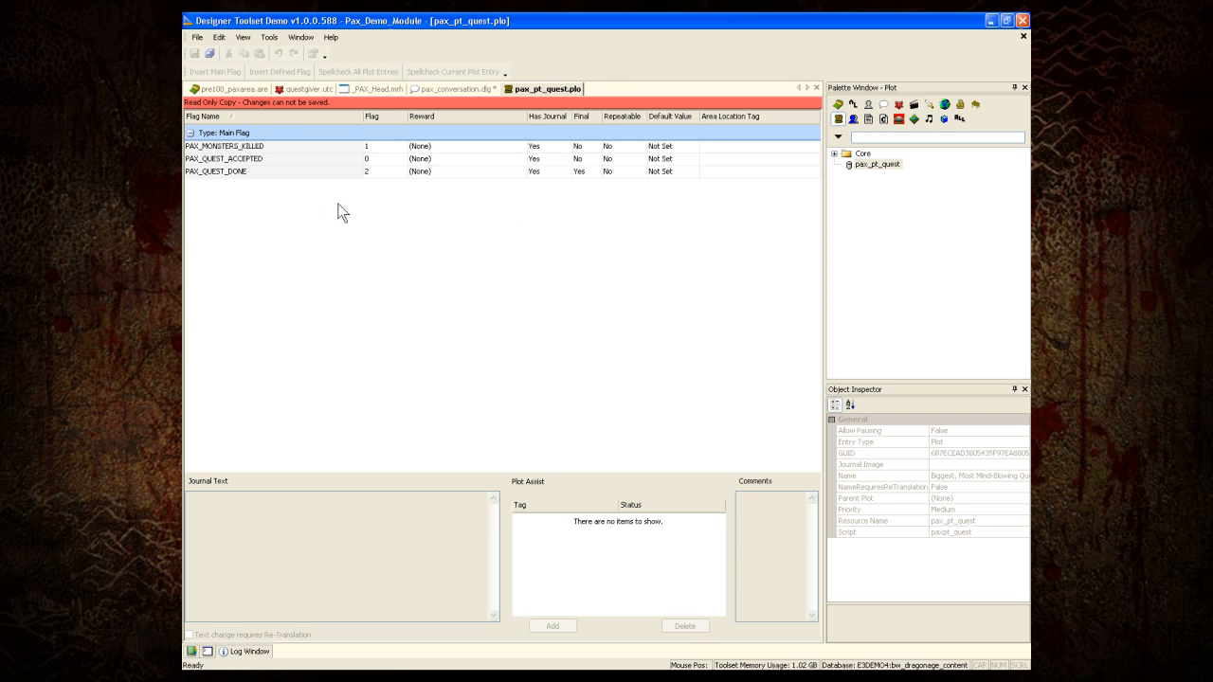
left_click(296, 161)
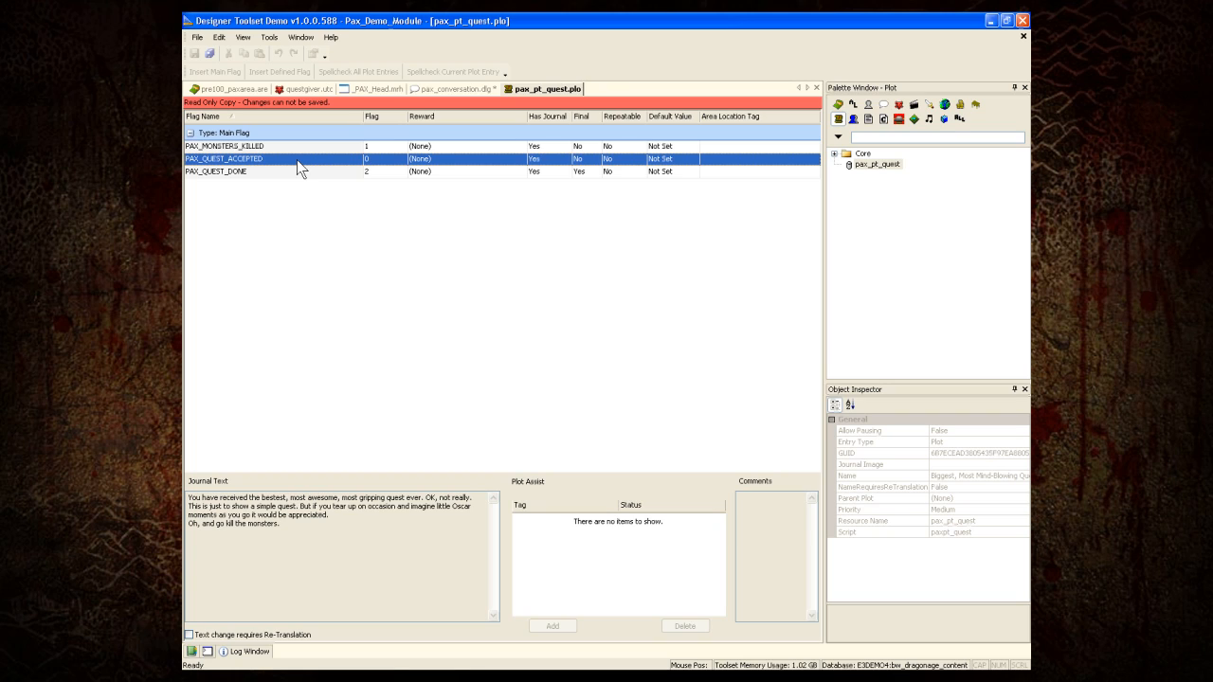
left_click(300, 147)
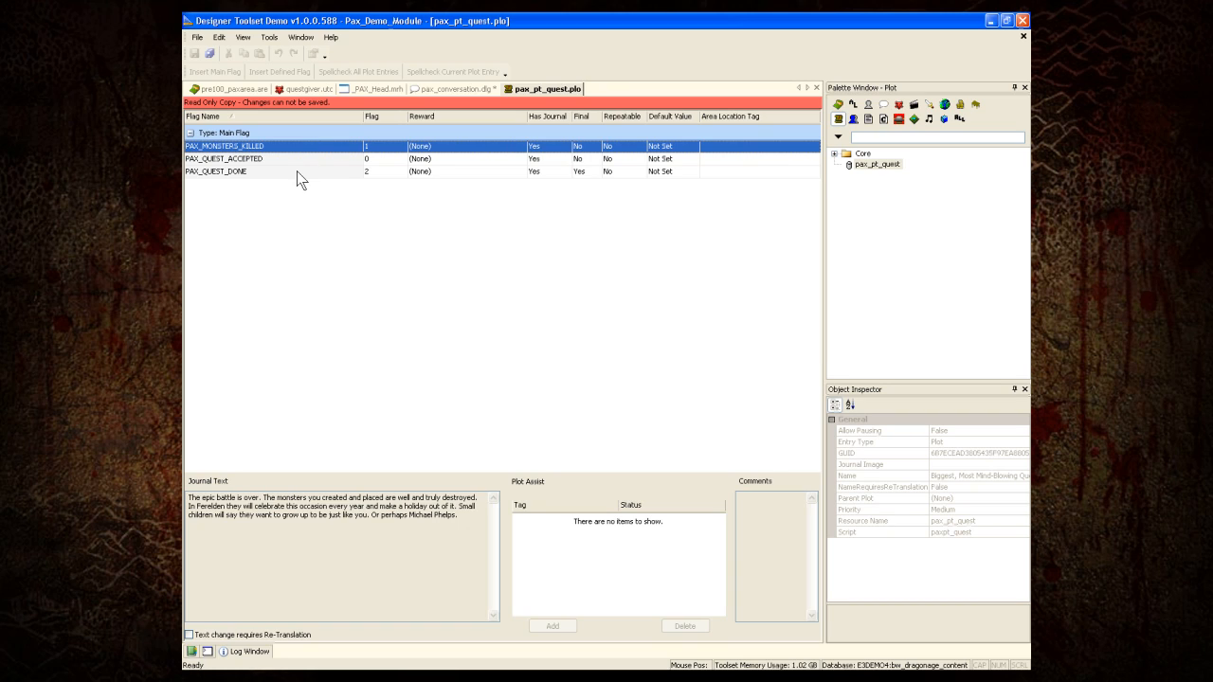
left_click(296, 172)
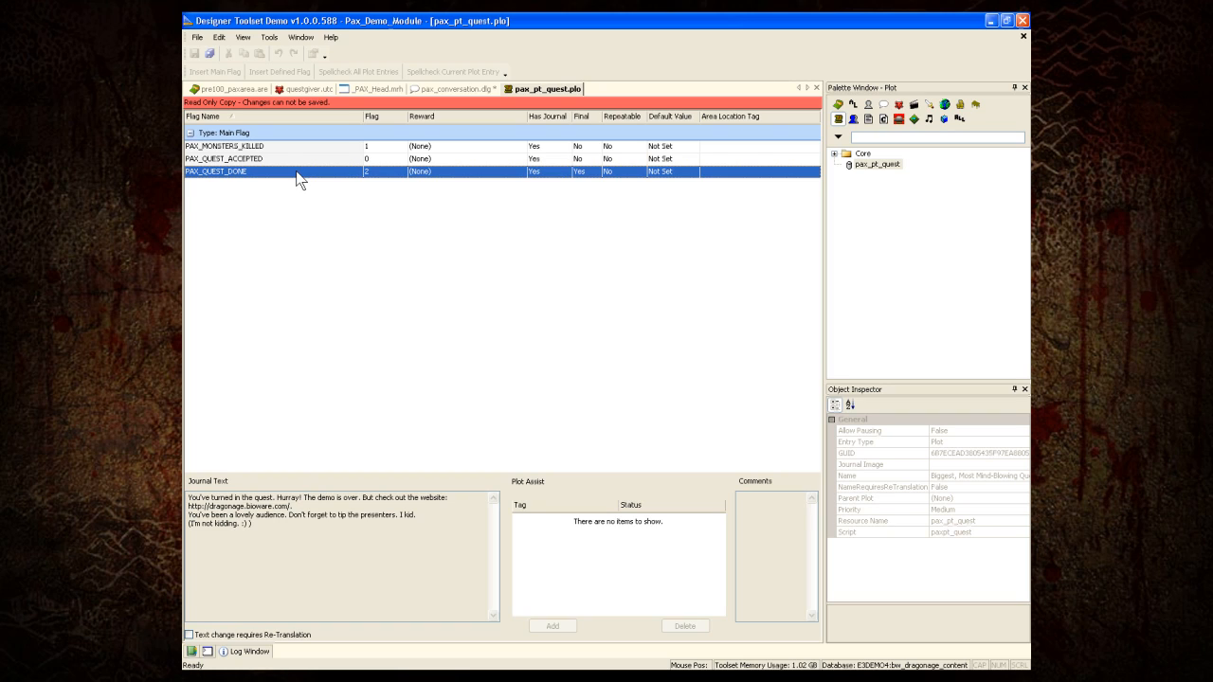
- Back in pax_conversation, set the condition flag of the "Adding a new line." line to PAX_QUEST_ACCEPTED
left_click(457, 89)
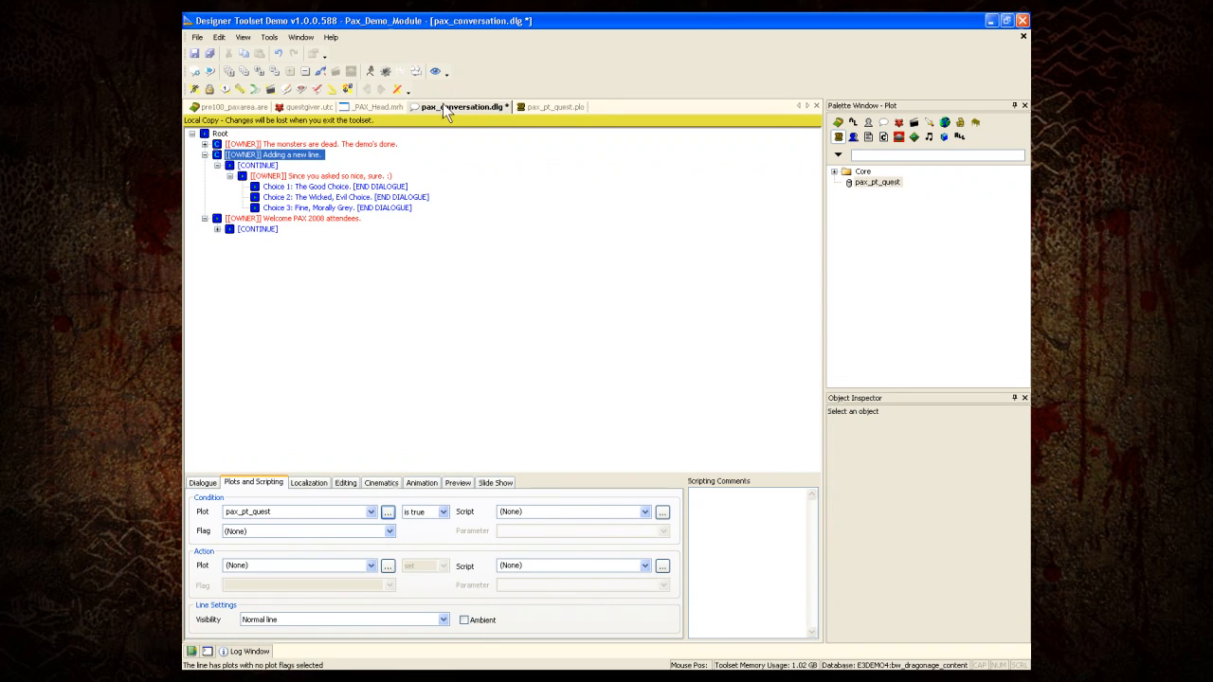
left_click(390, 534)
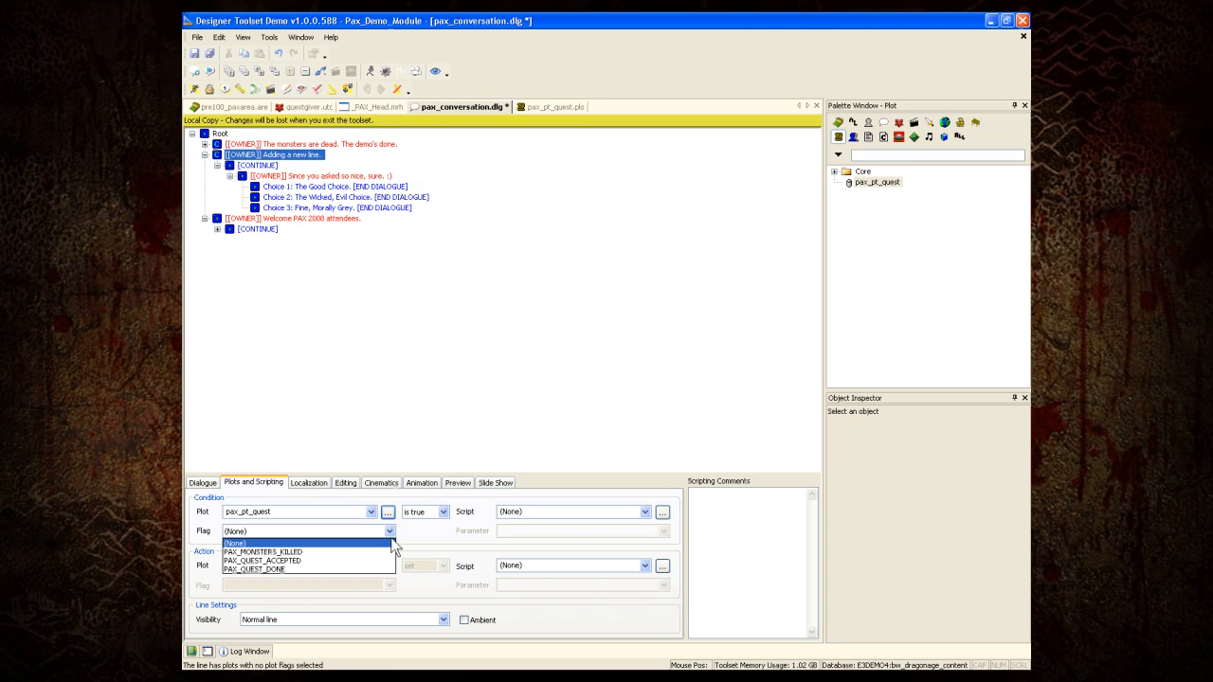
left_click(384, 561)
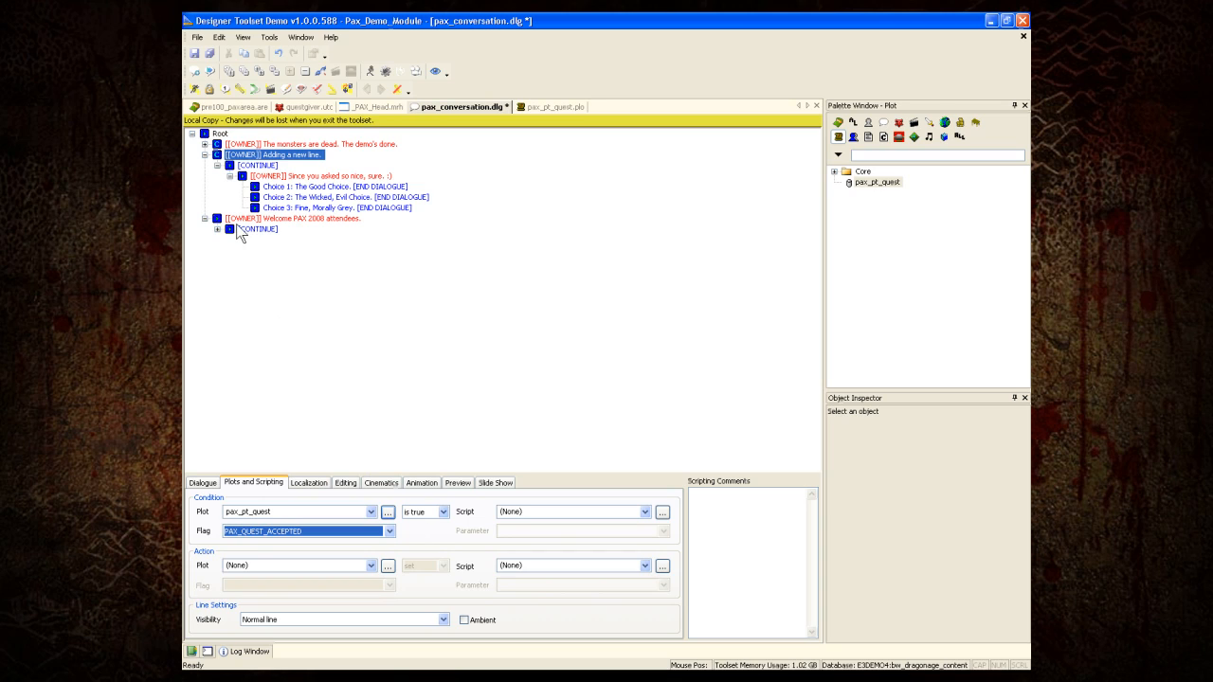
- Save pax_conversation and check the plot condition of the "The monsters are dead. The demo's done." line
left_click(194, 53)
left_click(280, 144)
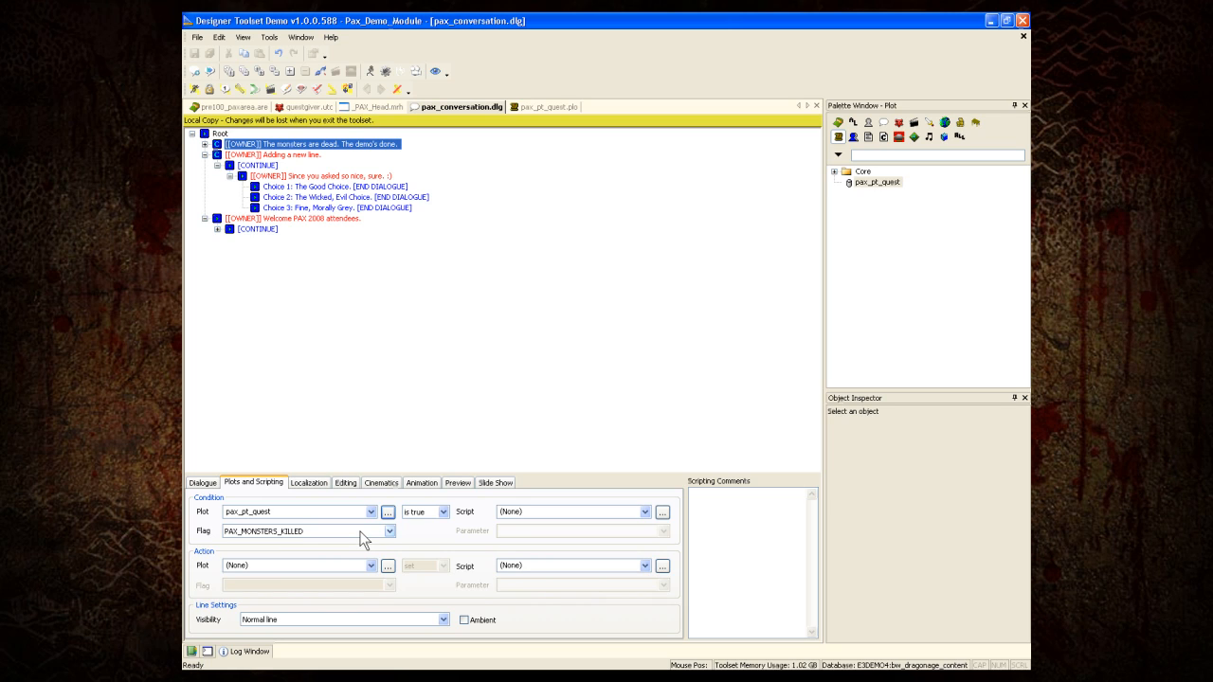
- Assign pax_conversation as the conversation of the questgiver creature and save the creature
left_click(297, 108)
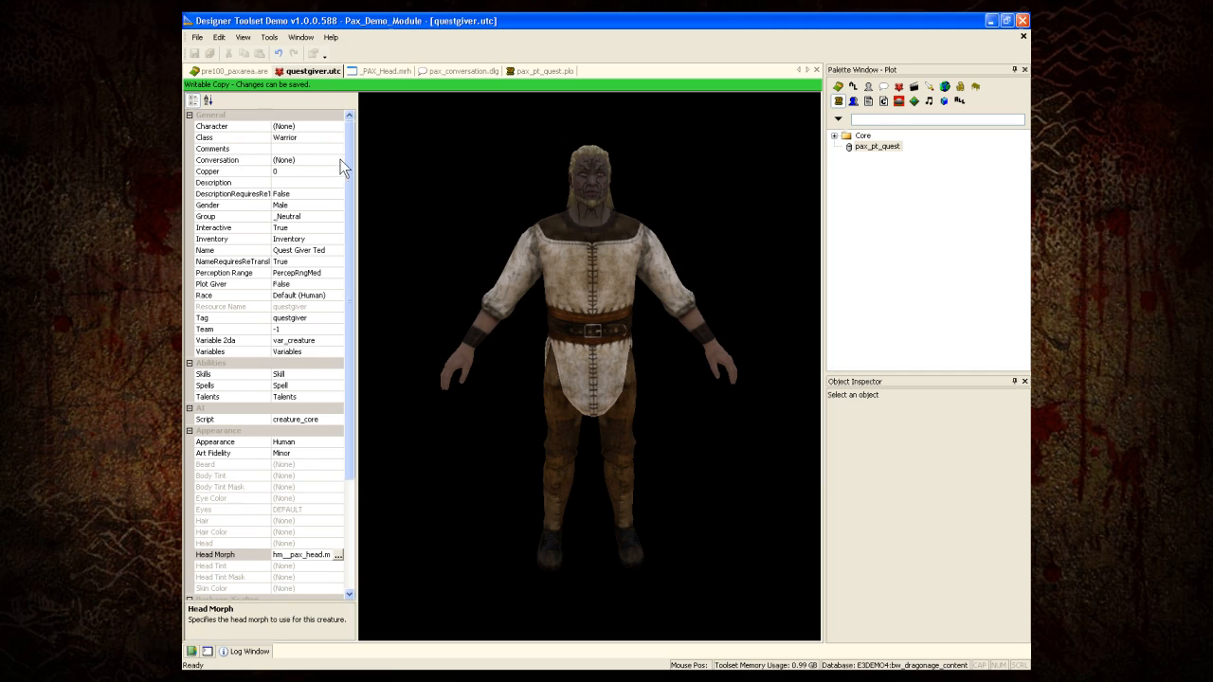
left_click(341, 160)
left_click(339, 161)
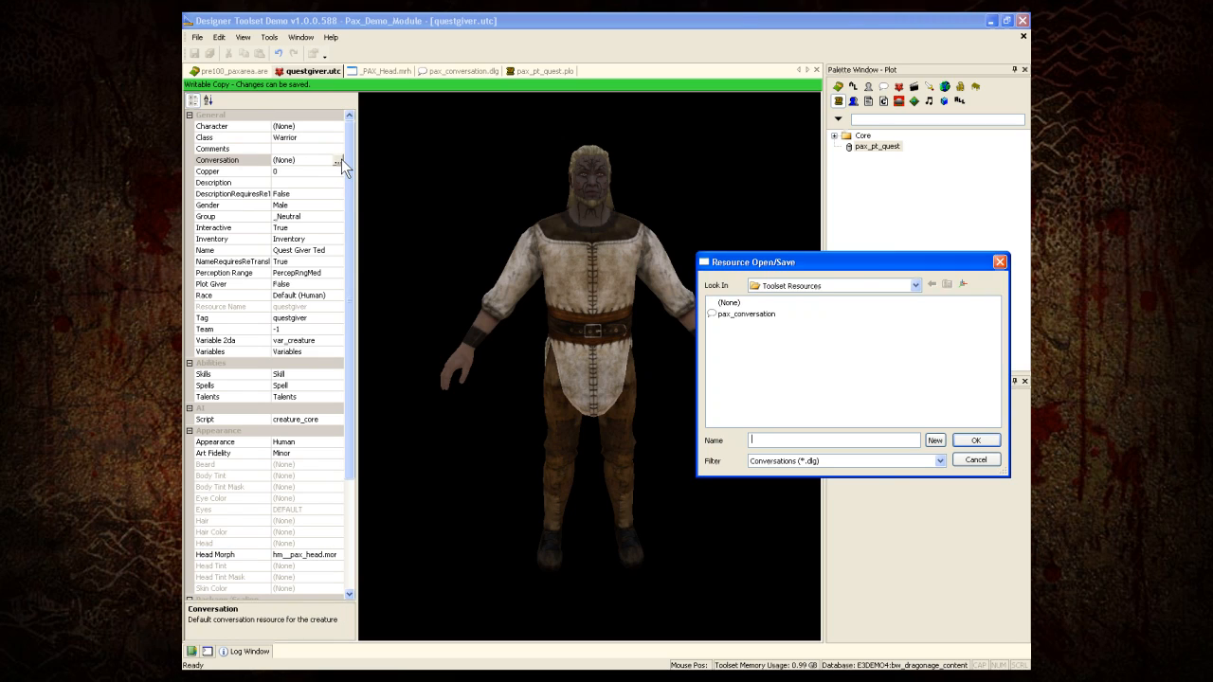
left_click(748, 314)
double_click(753, 313)
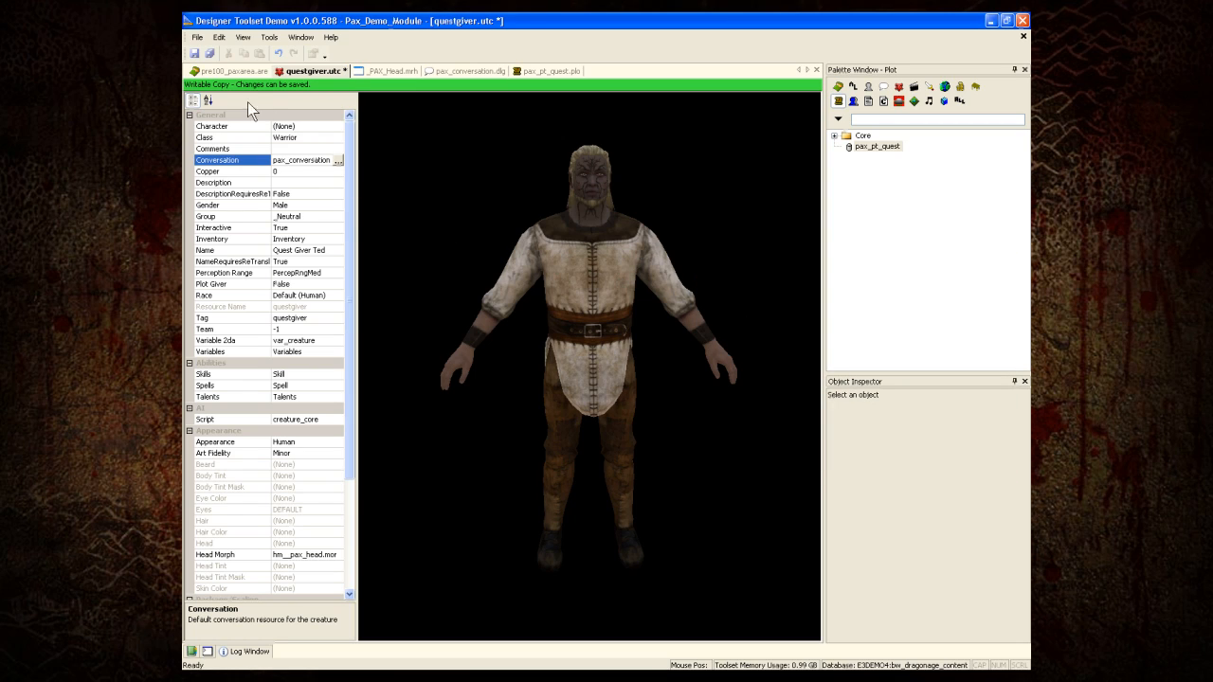
left_click(197, 54)
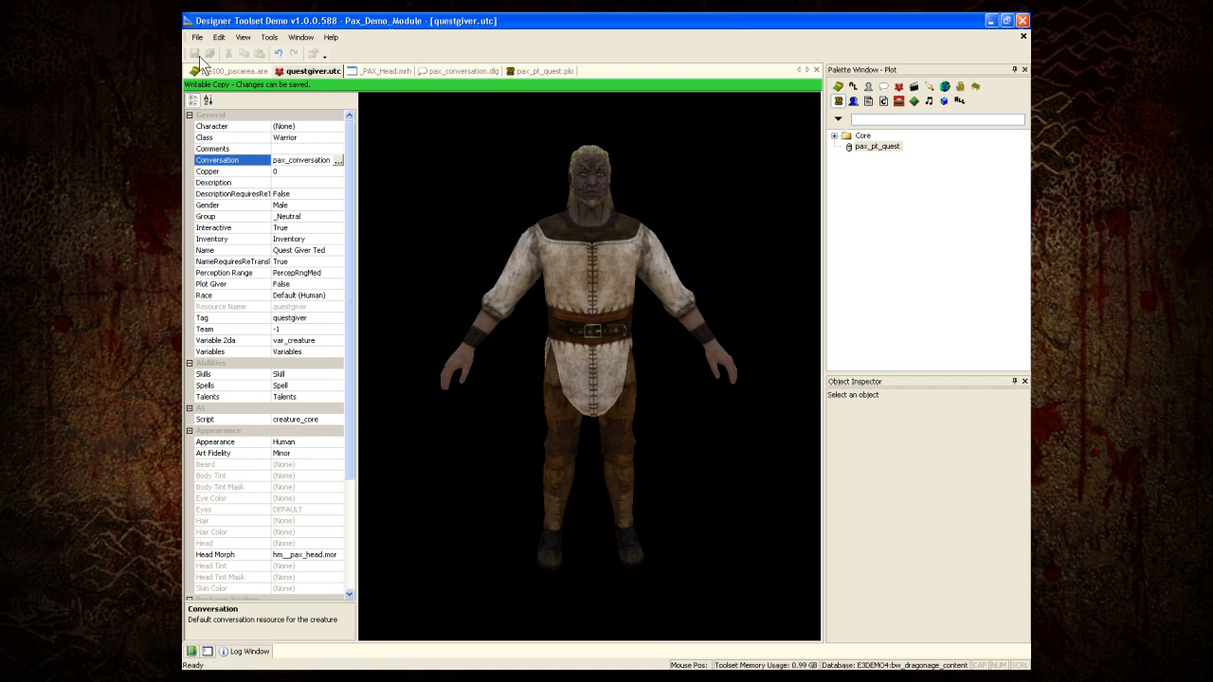
- Place the questgiver creature in the pre100_paxarea area beside the start waypoint, at about 571.6, 507.0, and inspect it up close
left_click(252, 74)
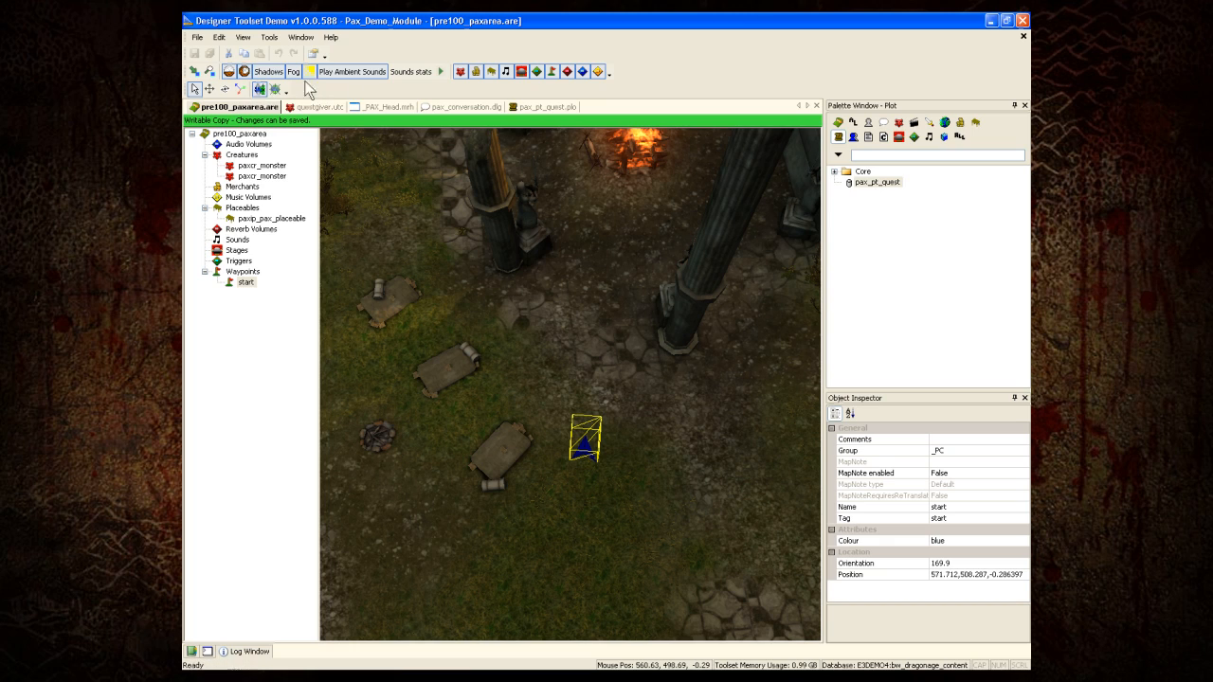
left_click(899, 123)
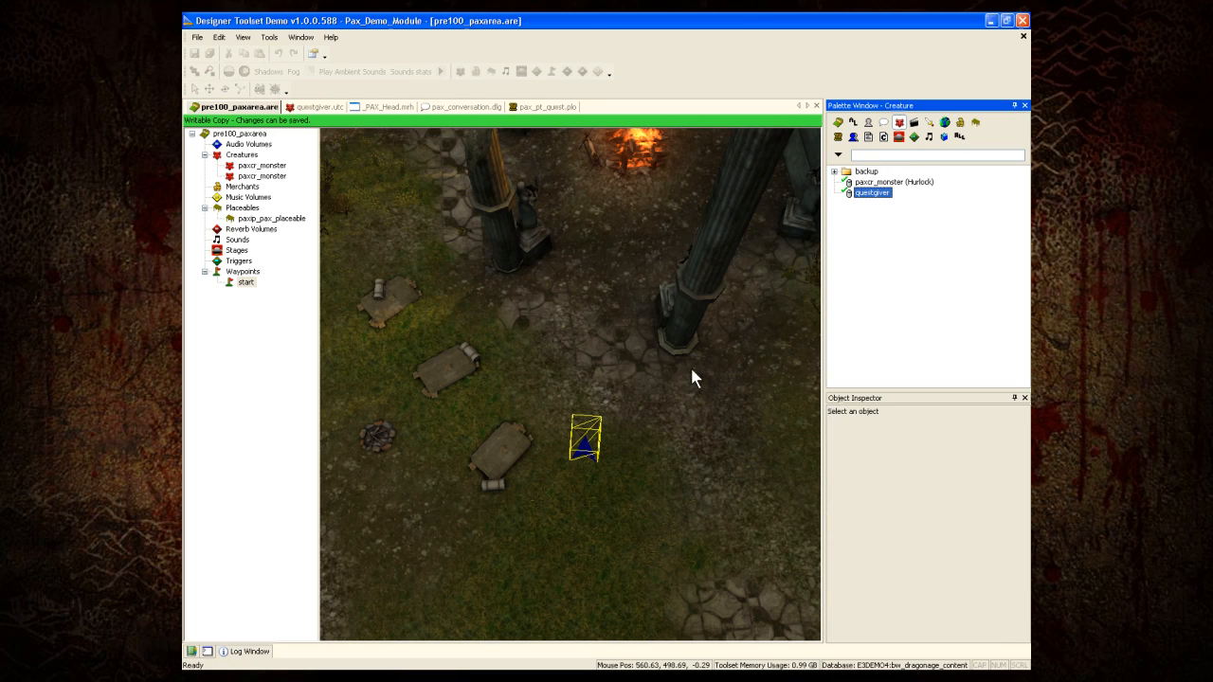
left_click(586, 414)
scroll(592, 424, "up", 3)
scroll(597, 426, "up", 2)
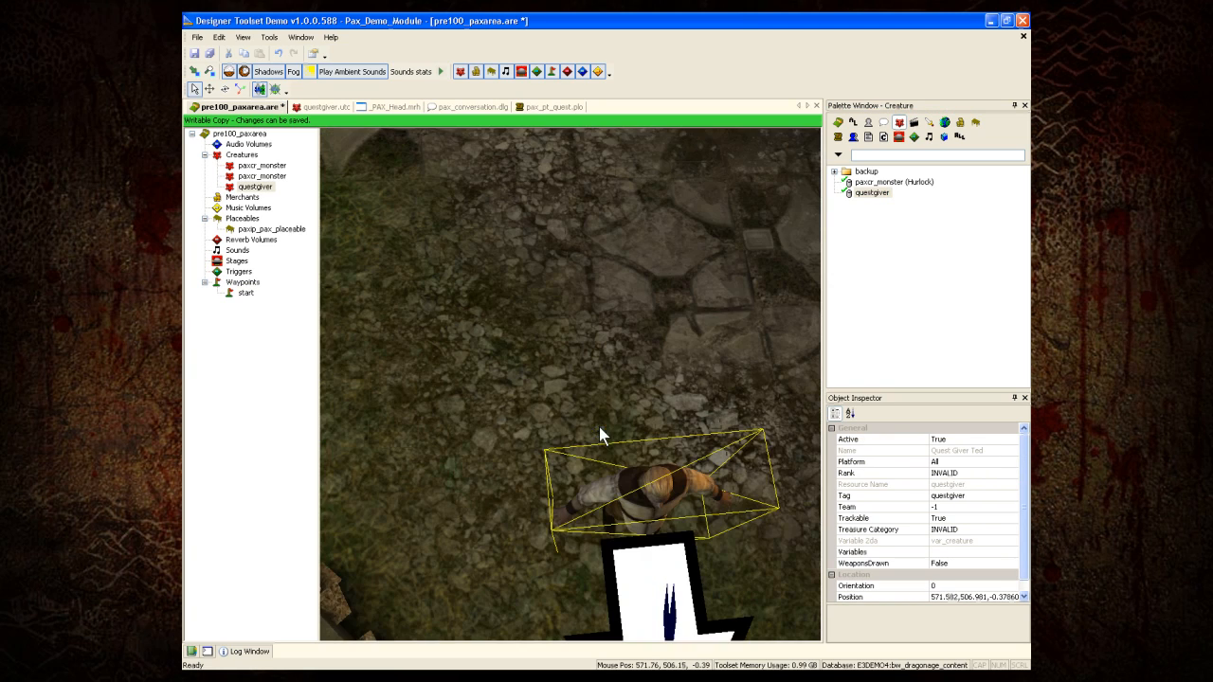
scroll(595, 422, "up", 3)
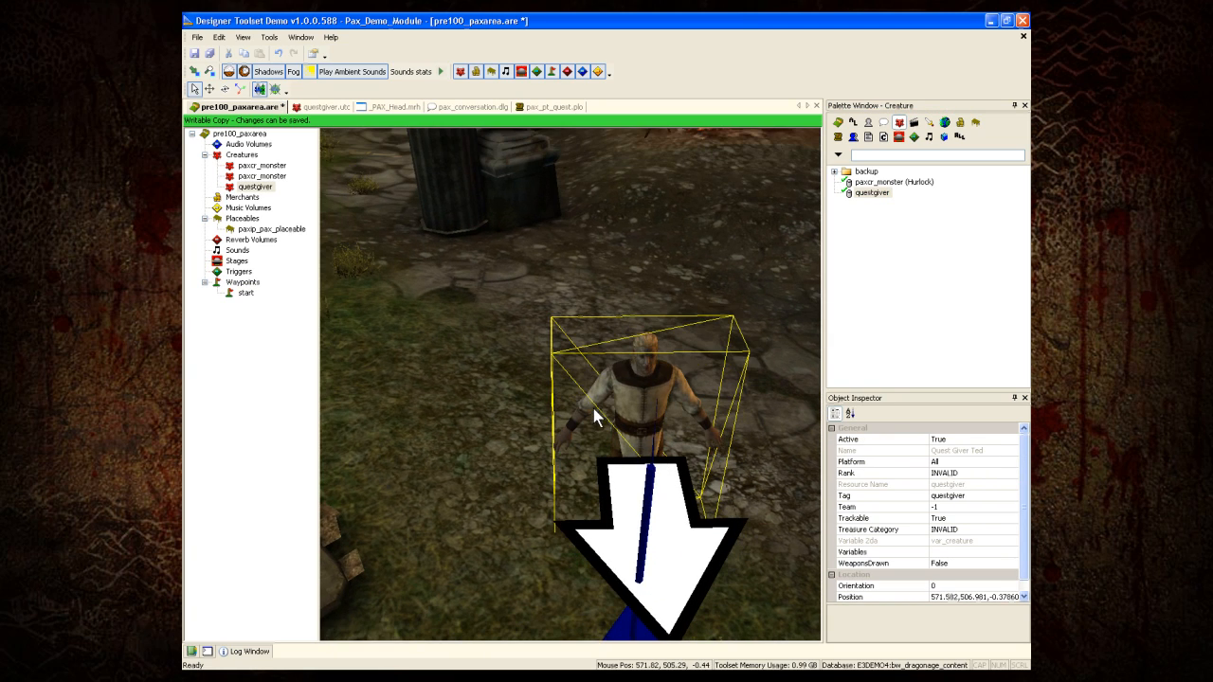
middle_click_drag(585, 420, 575, 394)
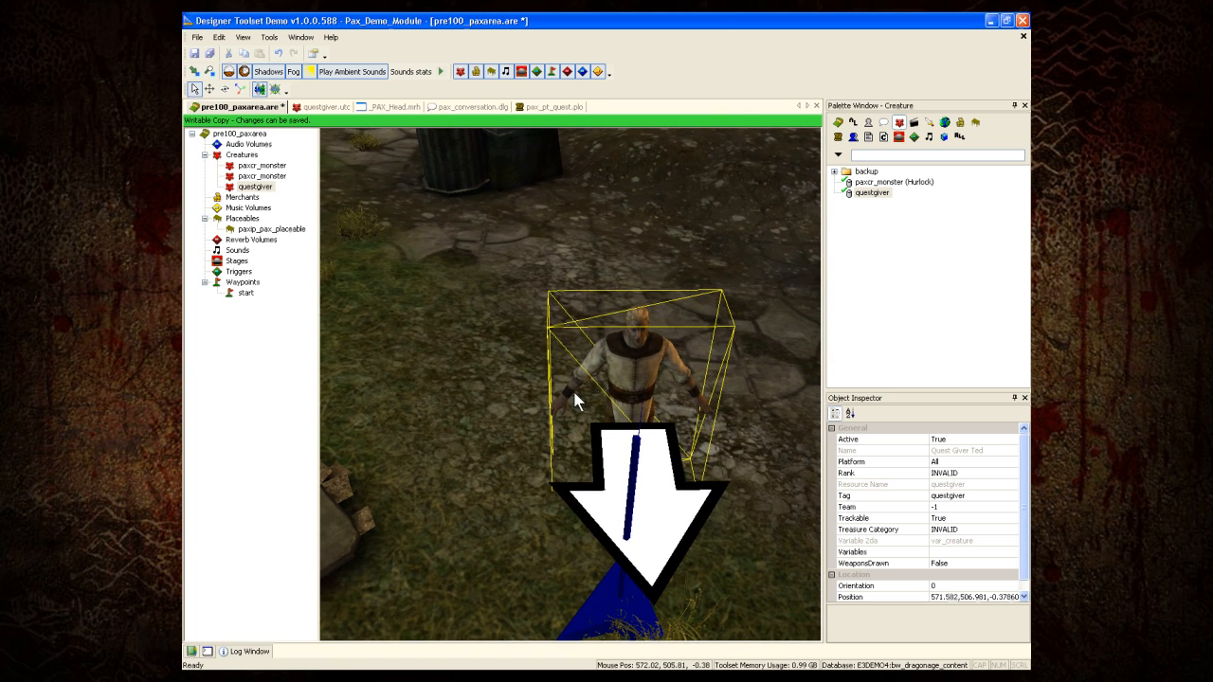
- Move the placed questgiver away from the start waypoint to between the two pillars, at about 570.9, 501.9, and save the area
scroll(575, 393, "down", 6)
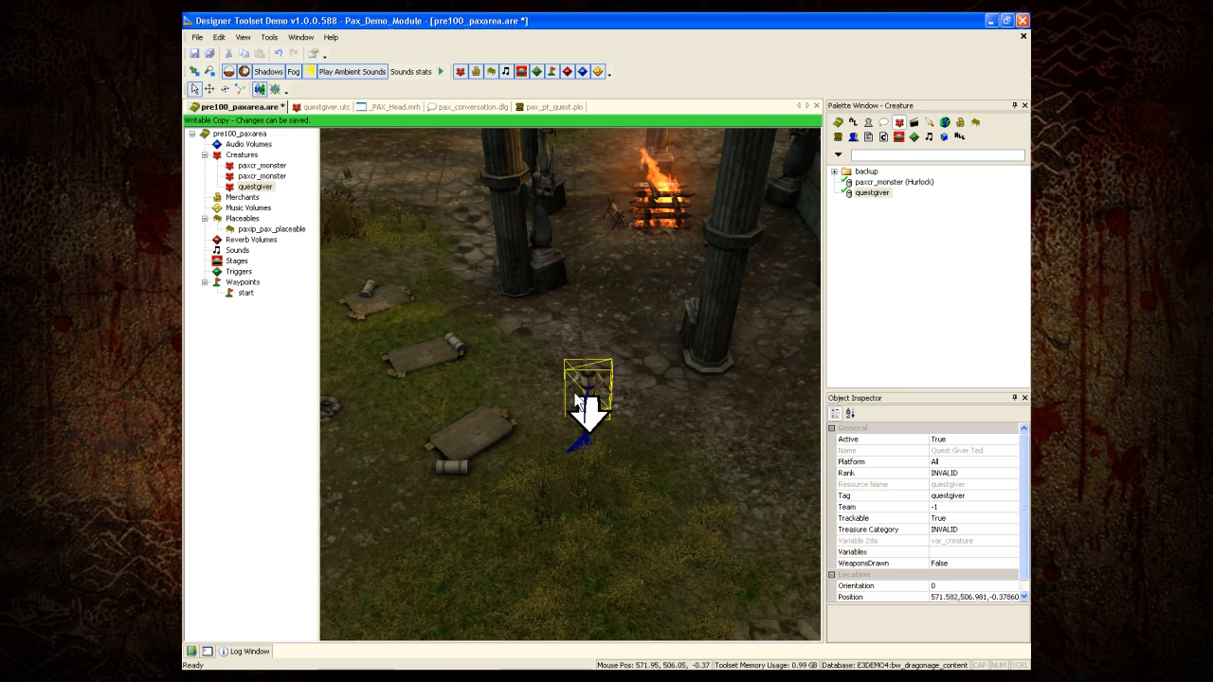
middle_click_drag(609, 370, 609, 420)
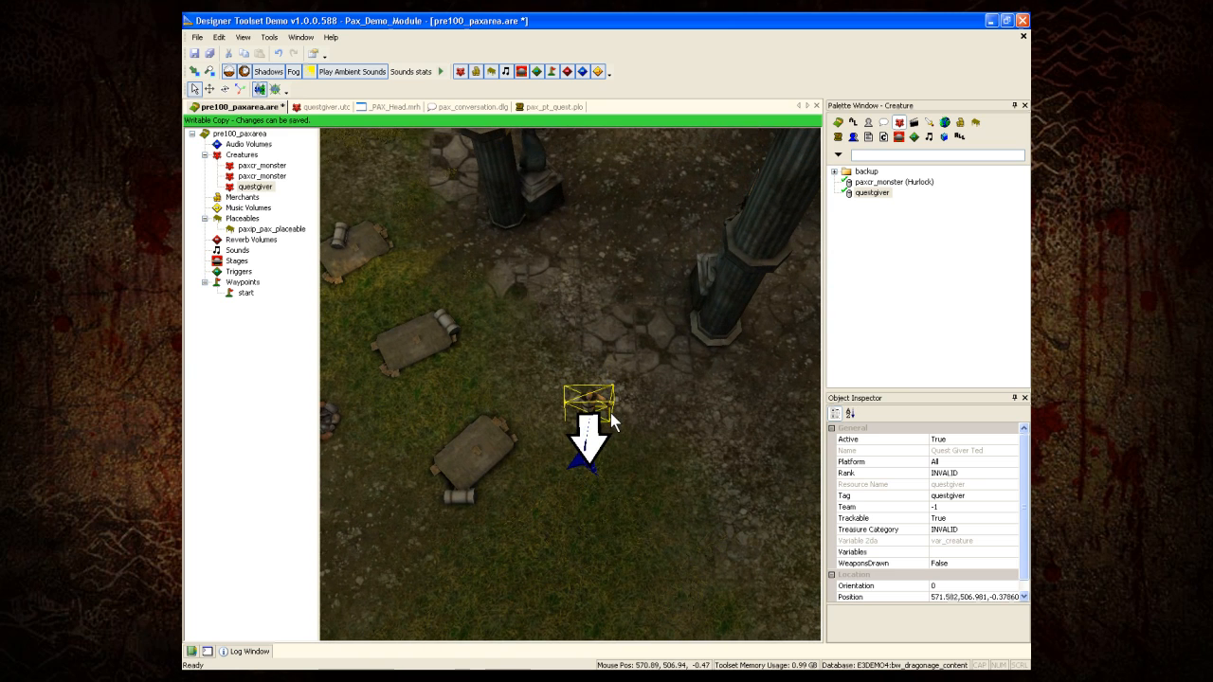
left_click_drag(592, 409, 613, 251)
left_click(193, 54)
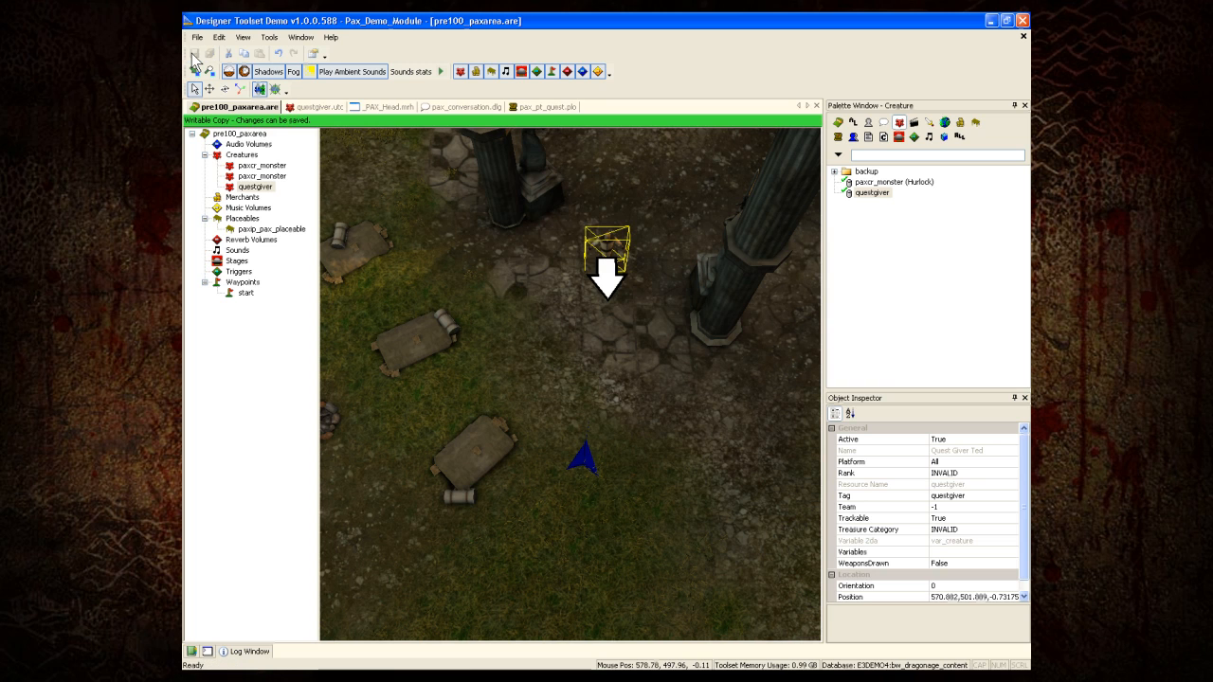